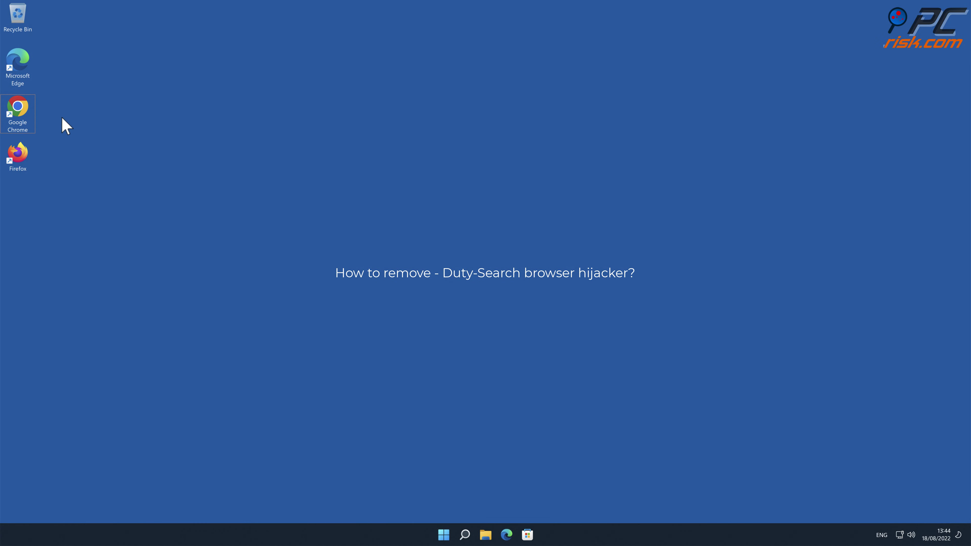
Step: Launch Chrome and search 'testing search engine', which redirects to Bing results
double_click(22, 109)
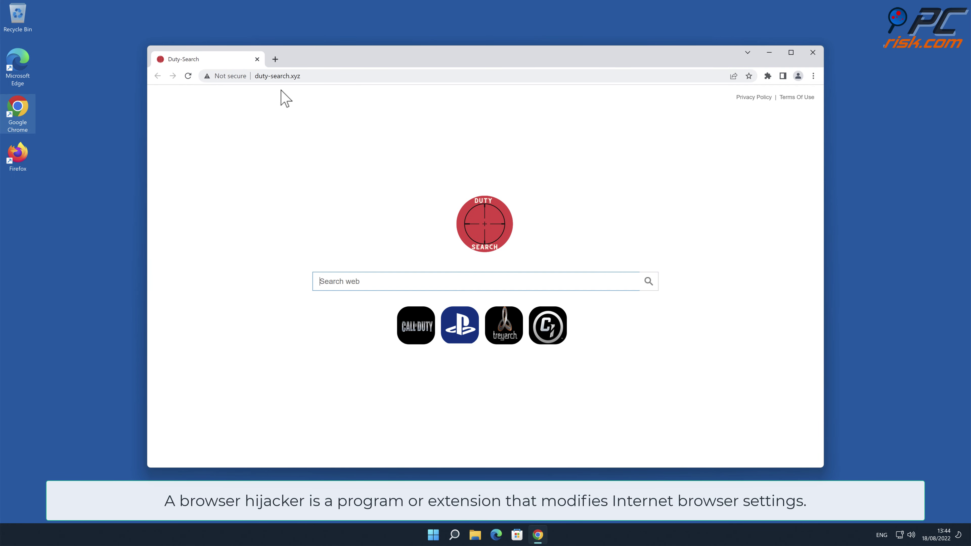
left_click(278, 77)
type("testing")
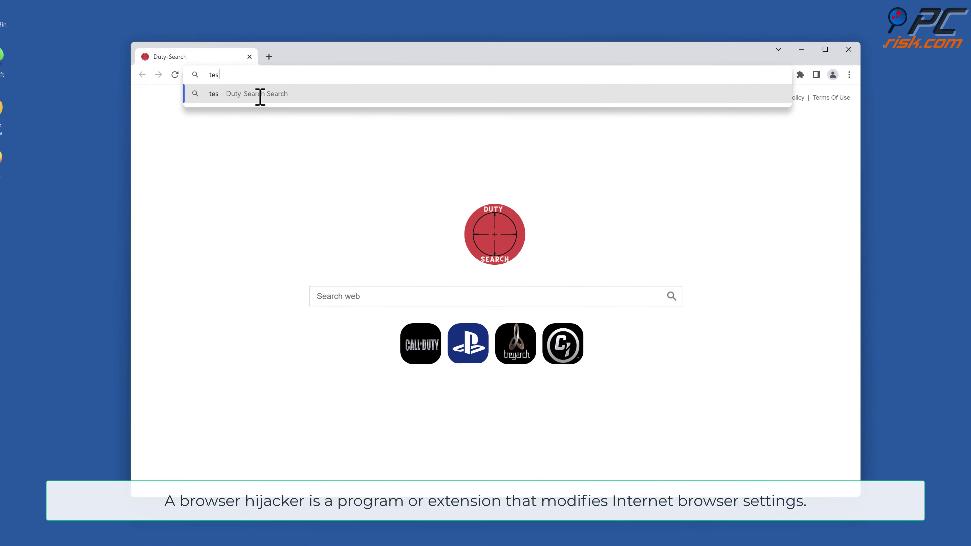
type(" sear")
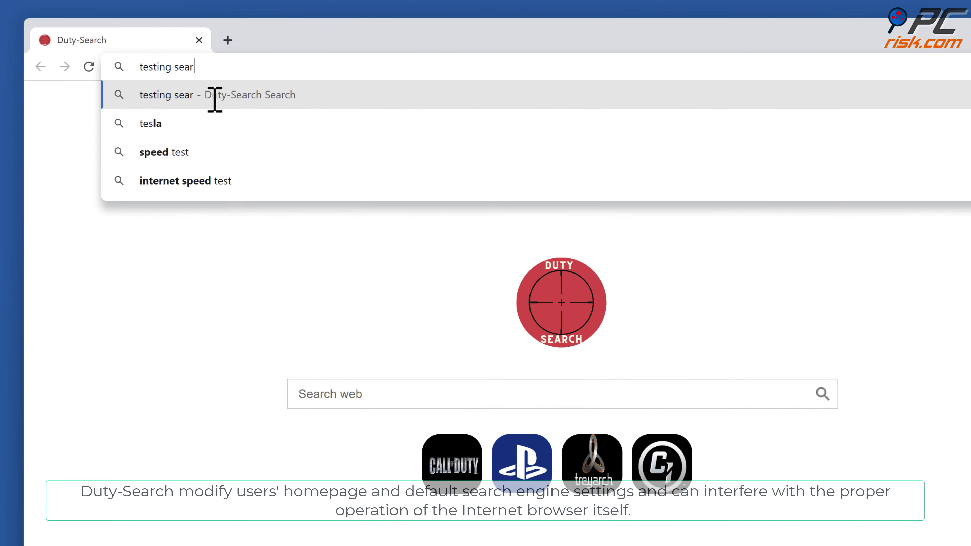
type("ch engine")
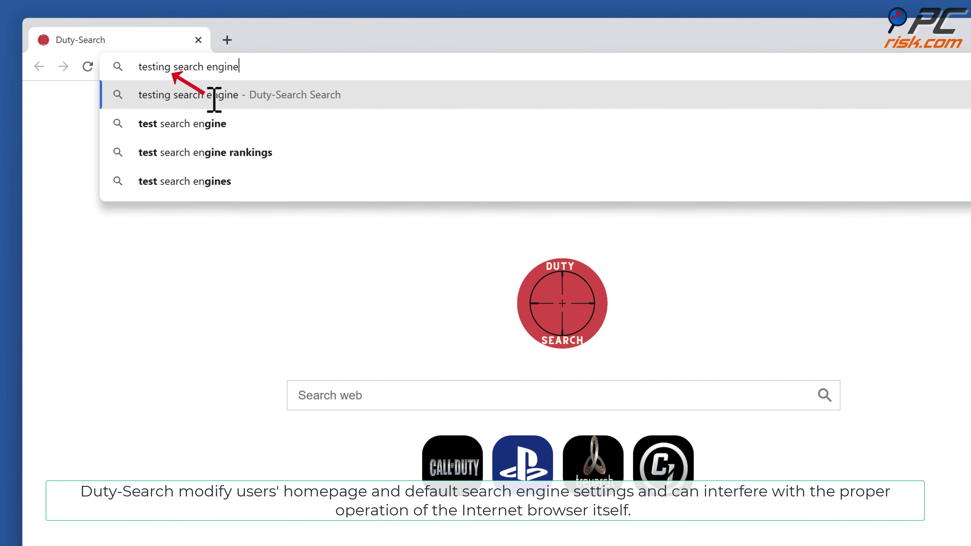
key("Return")
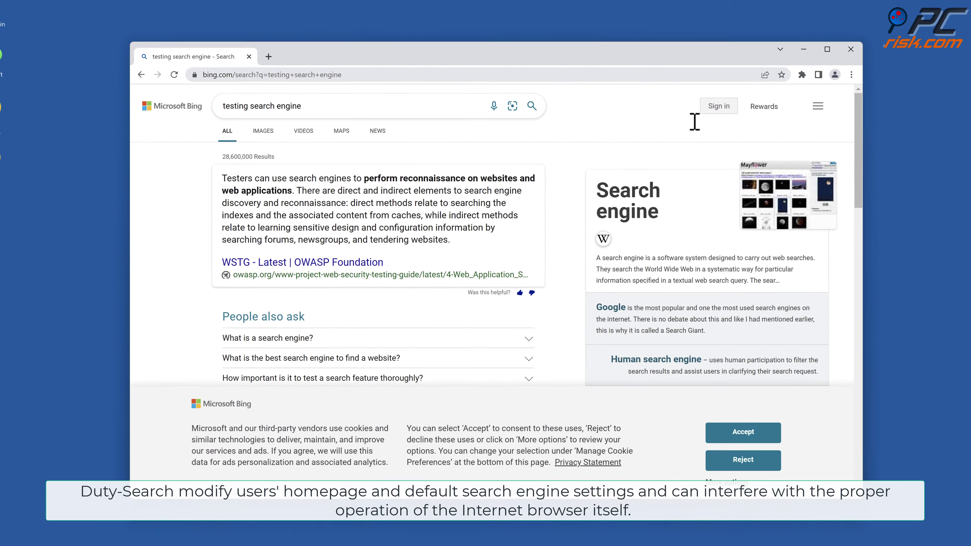
left_click_drag(861, 136, 818, 130)
Step: Show the Extensions page listing Duty-Search, then bring up Chrome Settings in a new tab
left_click(813, 76)
mouse_move(751, 212)
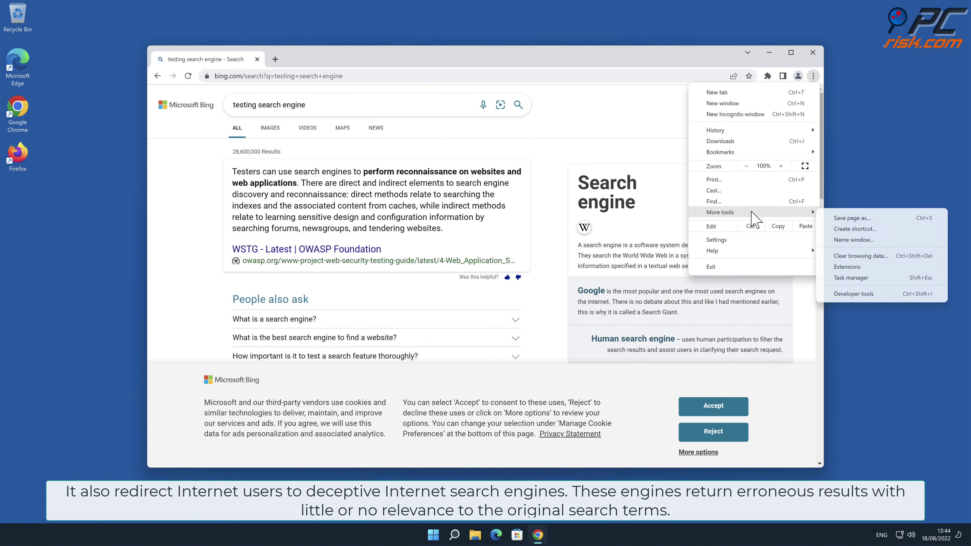
left_click(855, 266)
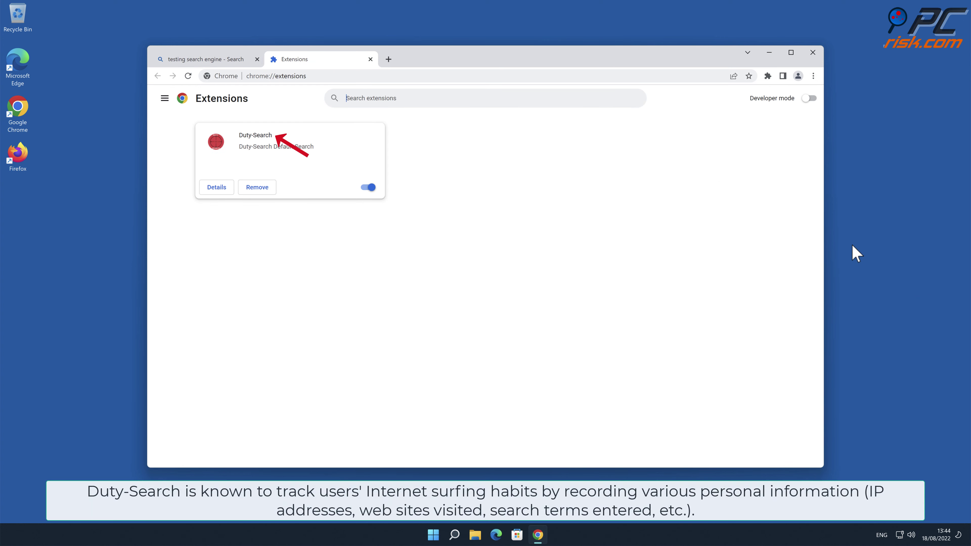
left_click(813, 76)
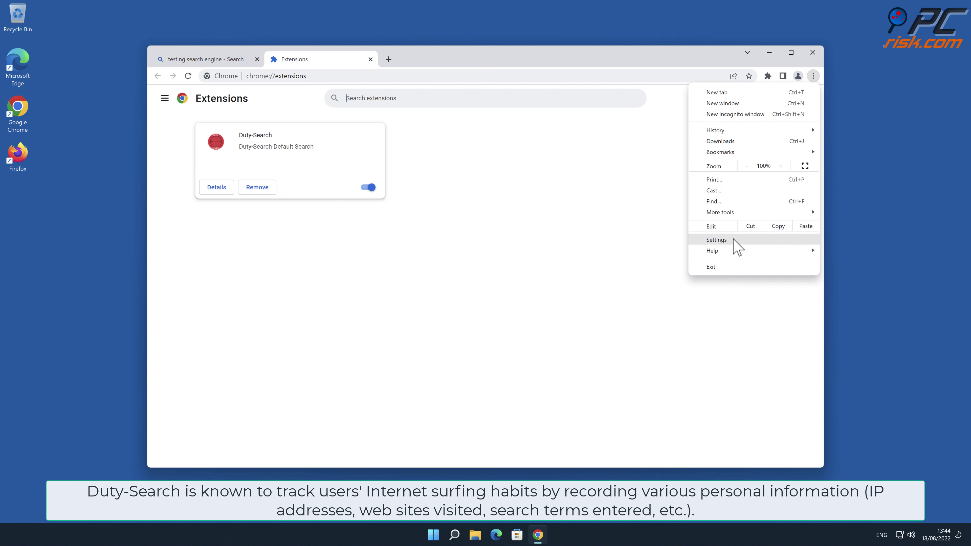
left_click(716, 239)
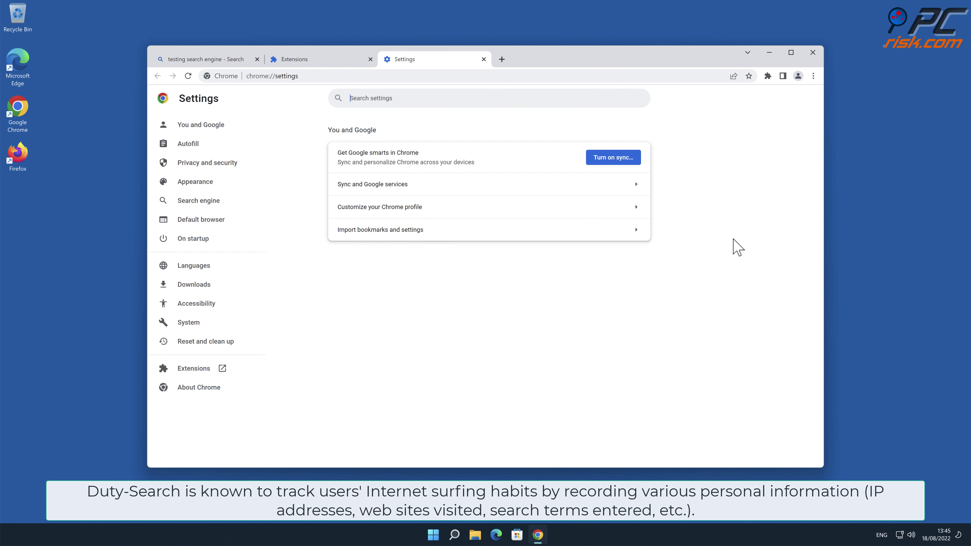
Step: Review Manage search engines, where Duty-Search is the default, then close Chrome
left_click(203, 207)
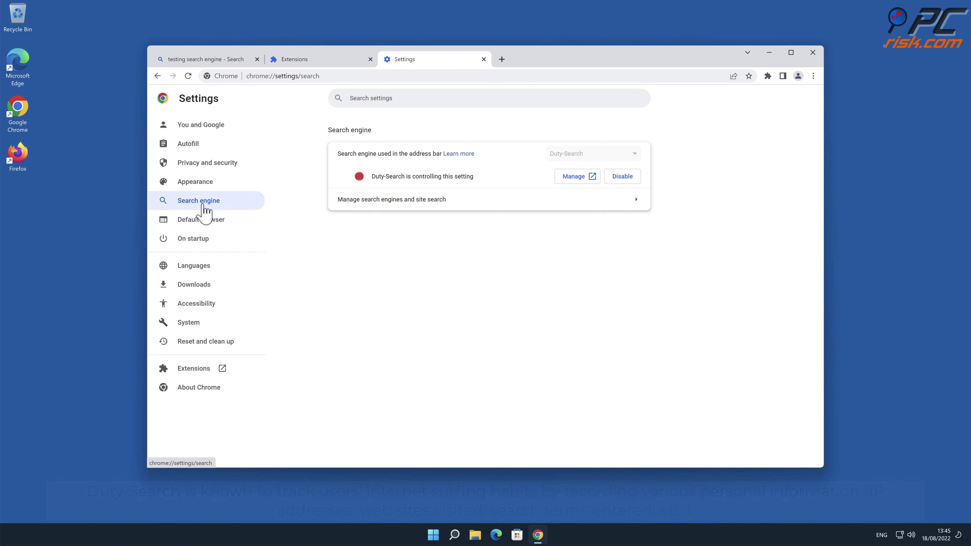
left_click(639, 199)
scroll(817, 203, "down", 3)
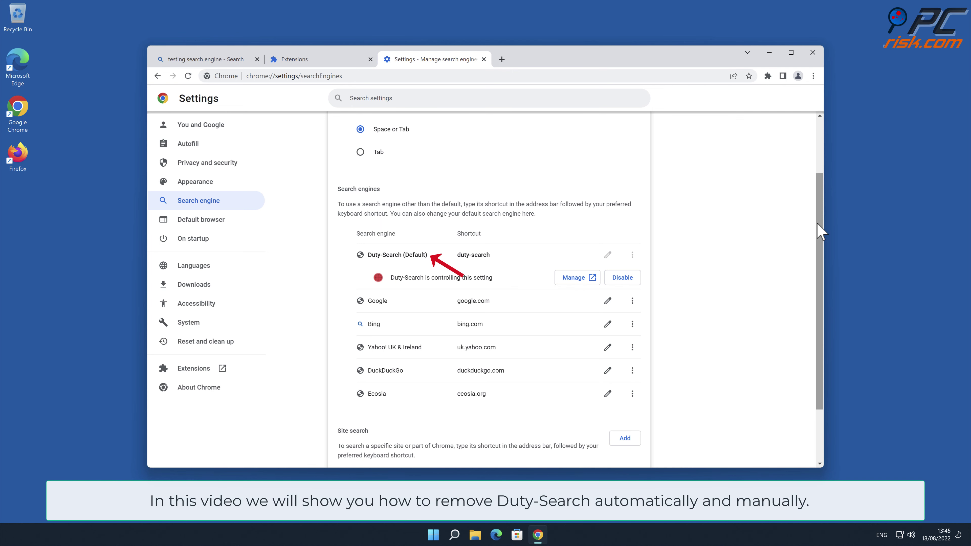
left_click(812, 52)
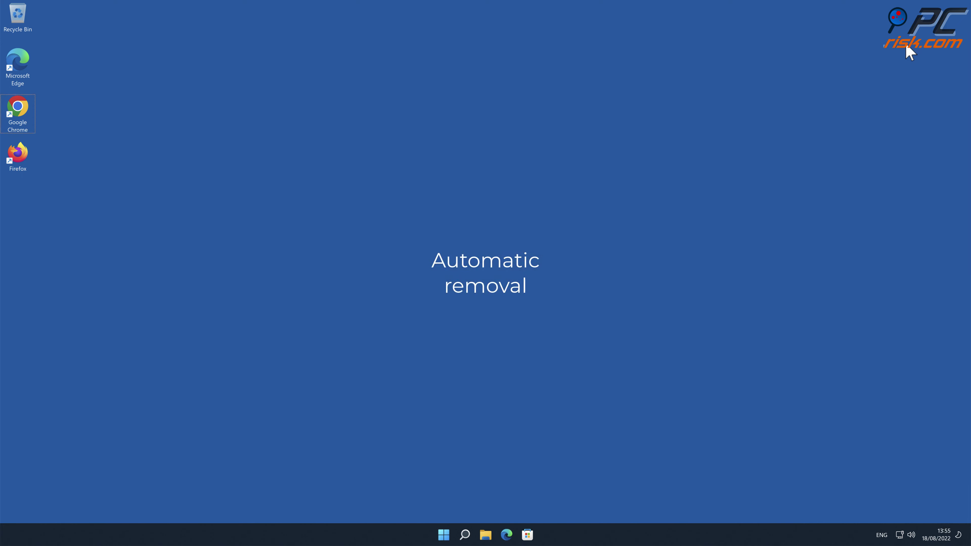
double_click(21, 109)
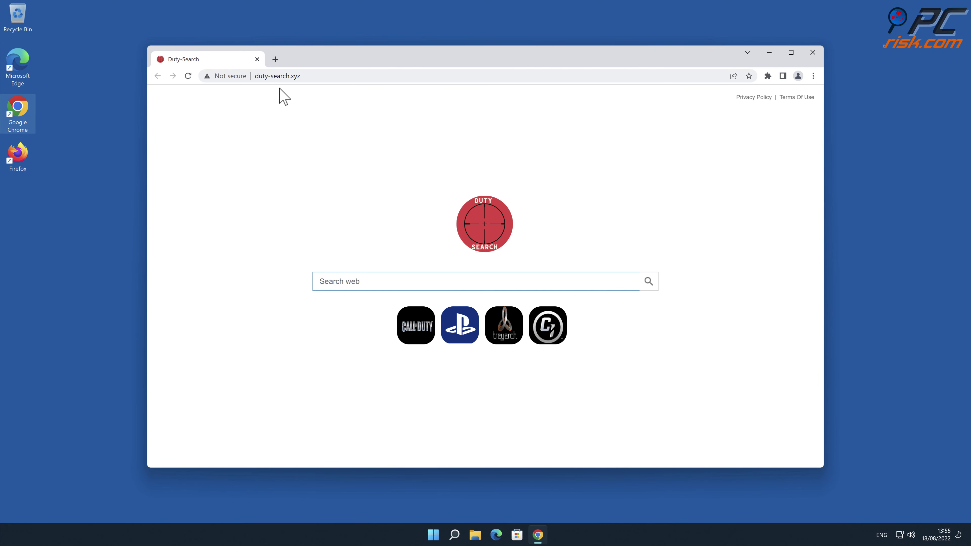
left_click(290, 76)
type("www.co")
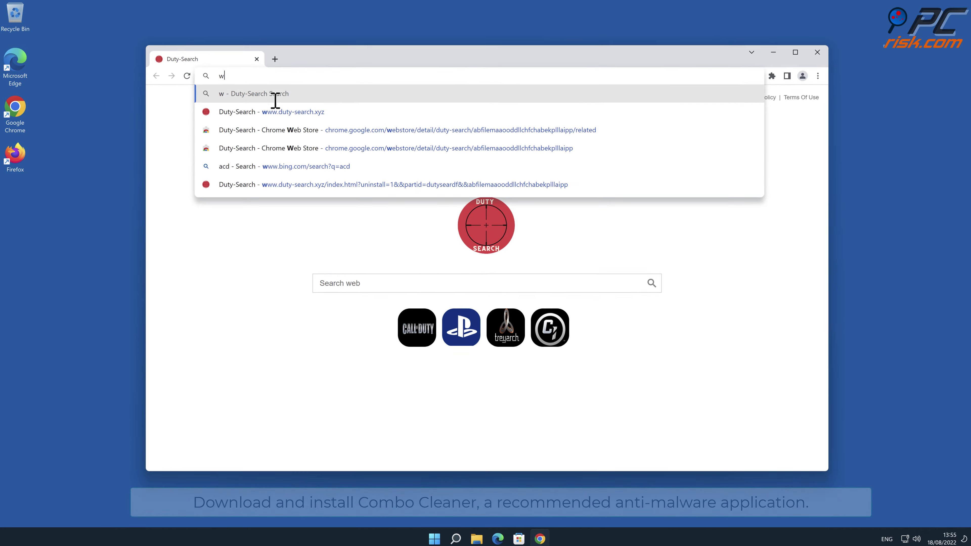
type("mboclean")
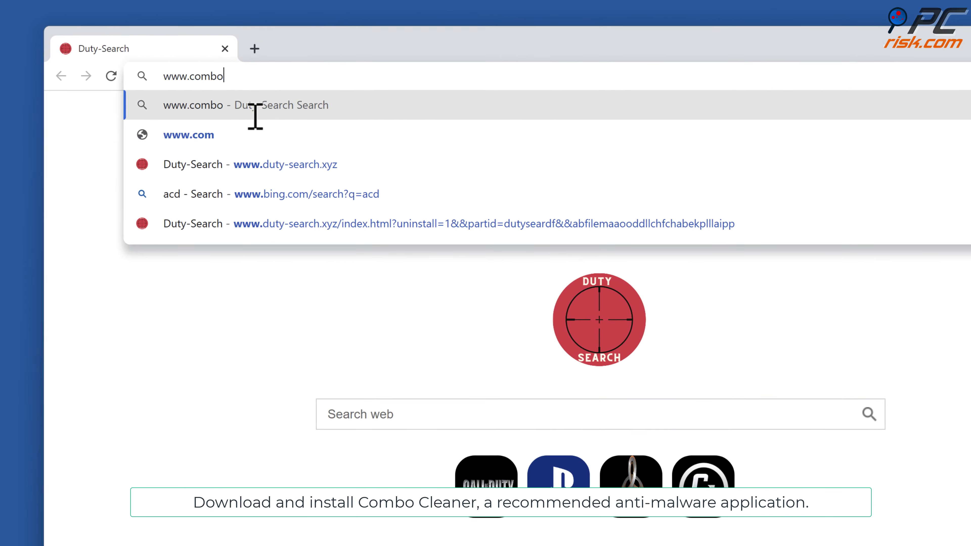
type("er.com")
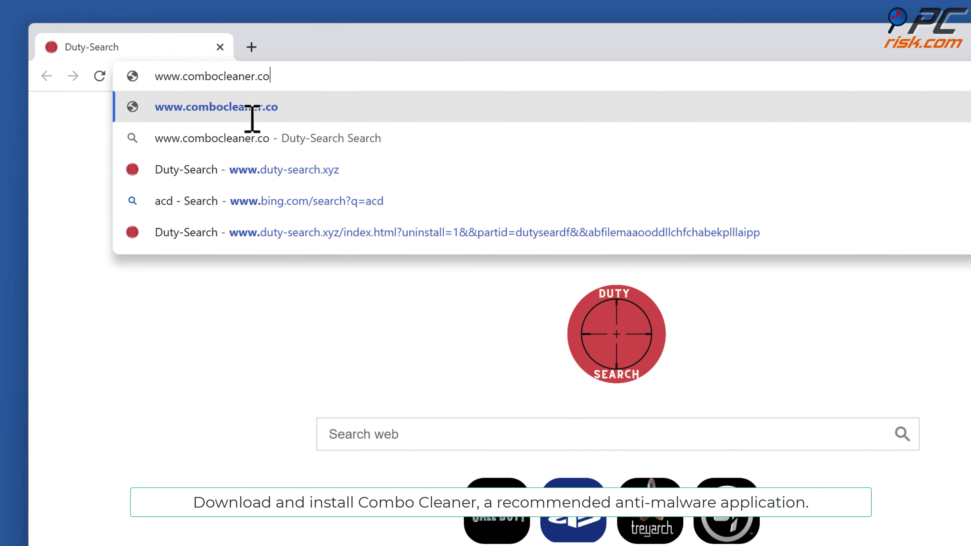
key("Return")
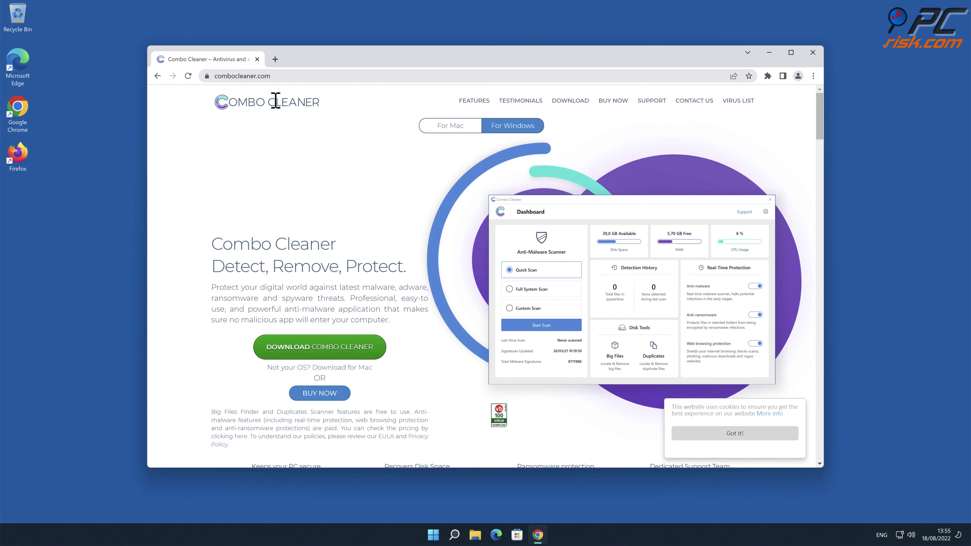
Step: Download CCSetup.exe, install Combo Cleaner through the setup wizard, and close Chrome
left_click(341, 348)
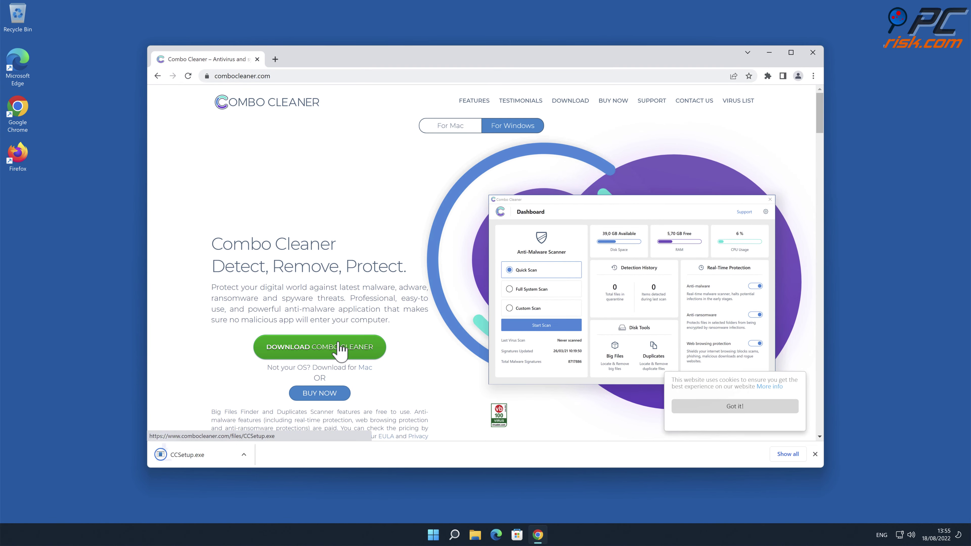
left_click(229, 454)
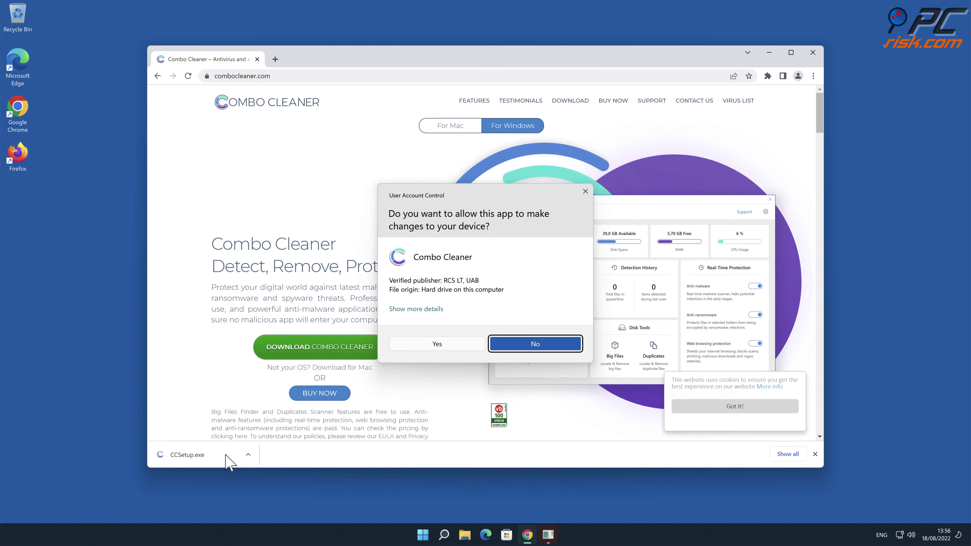
left_click(438, 343)
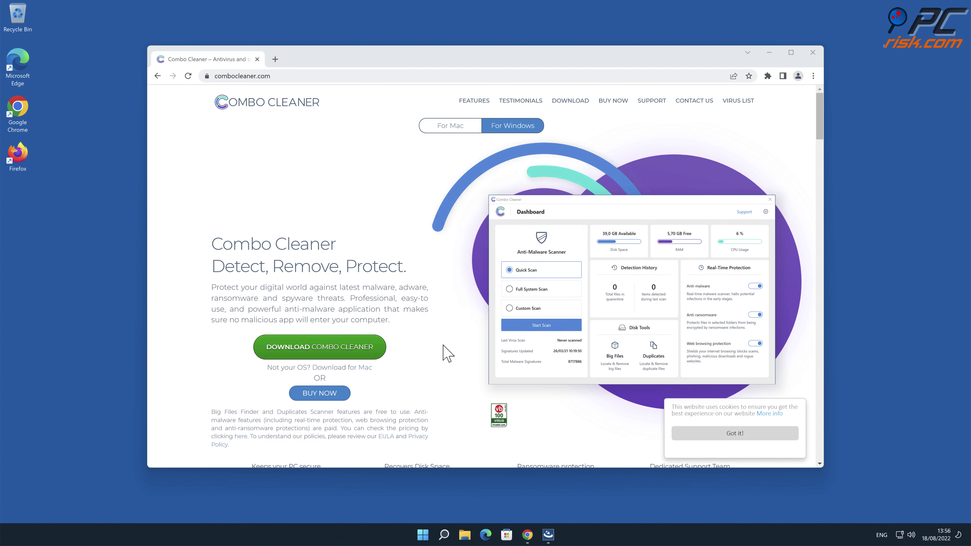
left_click(549, 380)
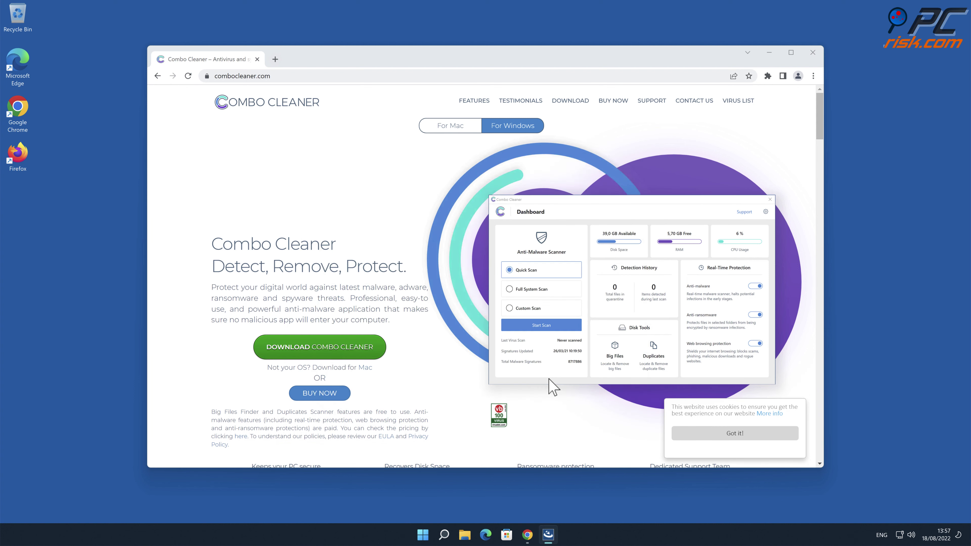
left_click(625, 379)
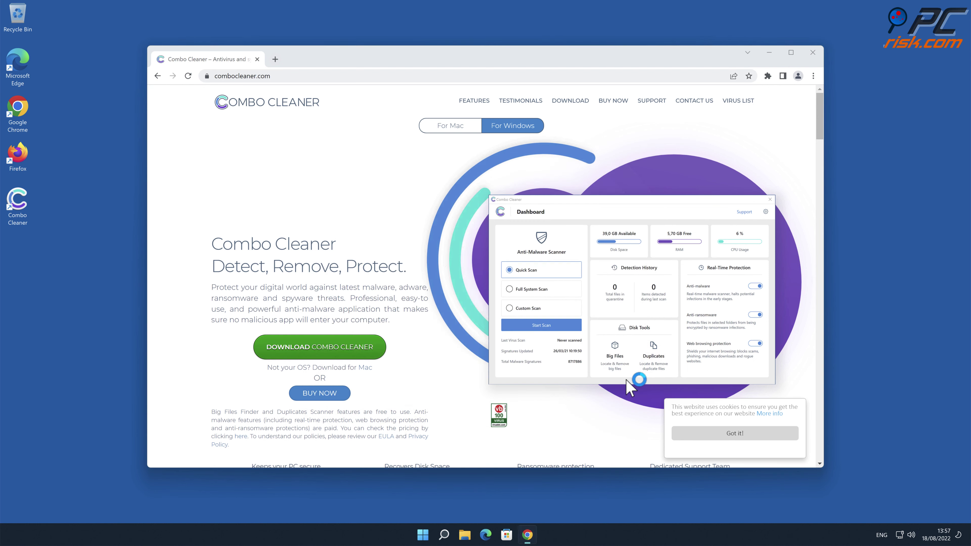
left_click(813, 53)
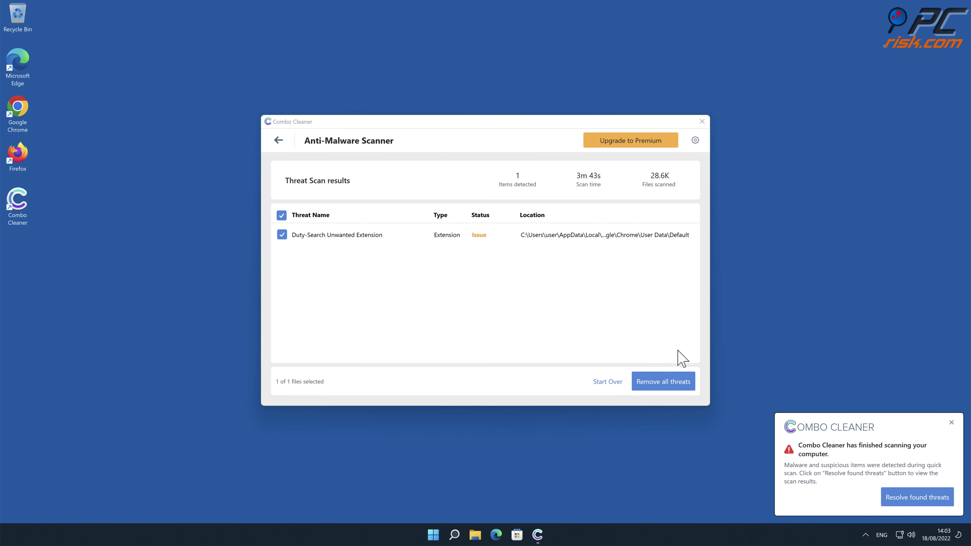
Step: Activate Combo Cleaner and quarantine the Duty-Search Unwanted Extension, returning to the dashboard
left_click(669, 382)
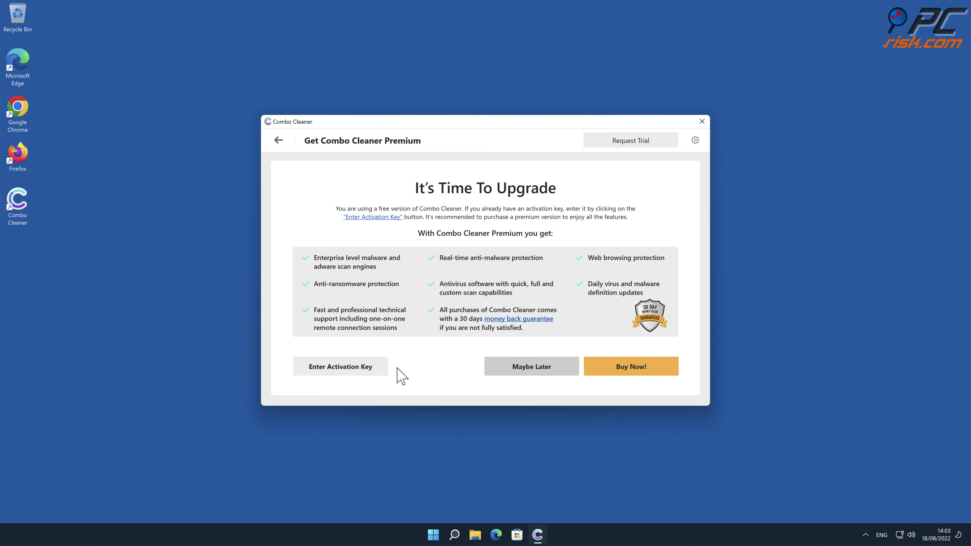
left_click(367, 369)
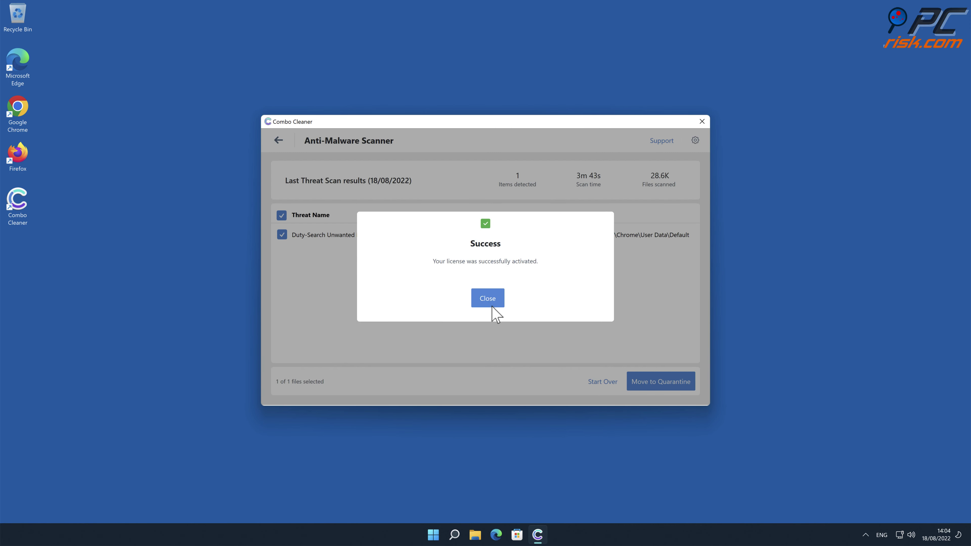
left_click(493, 310)
left_click(649, 379)
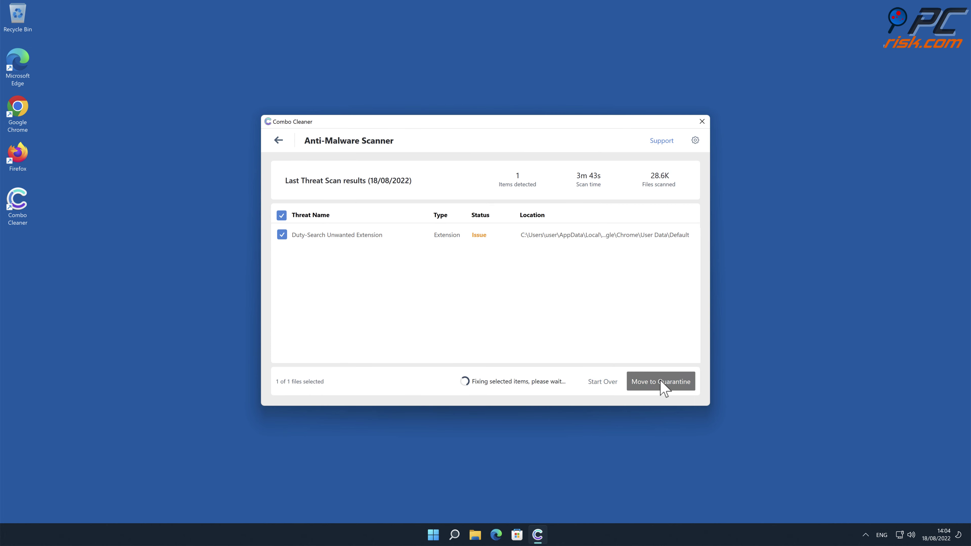
left_click(559, 308)
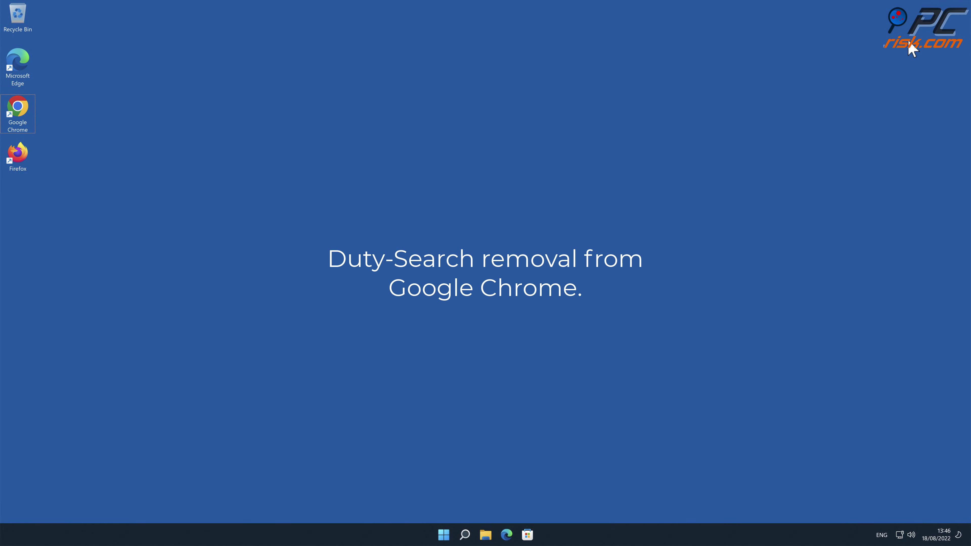
Step: Launch Google Chrome from the desktop, opening the duty-search.xyz start page
double_click(29, 110)
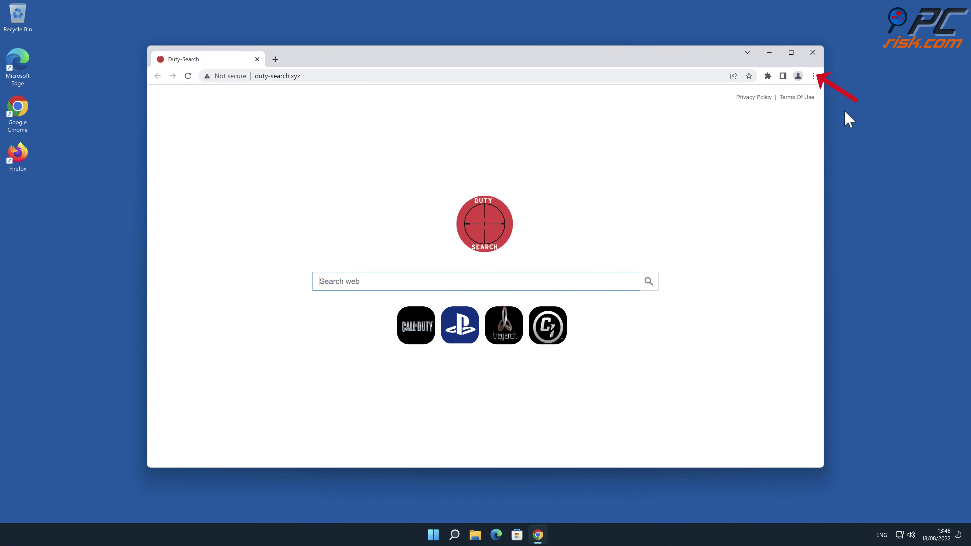
Step: Remove the Duty-Search extension from Chrome's Extensions page and confirm the uninstall
left_click(813, 76)
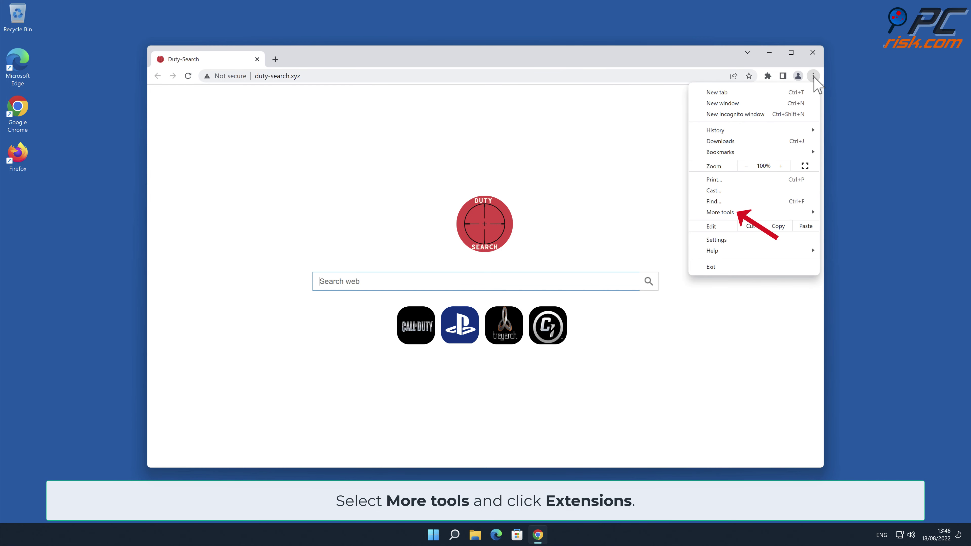
mouse_move(756, 212)
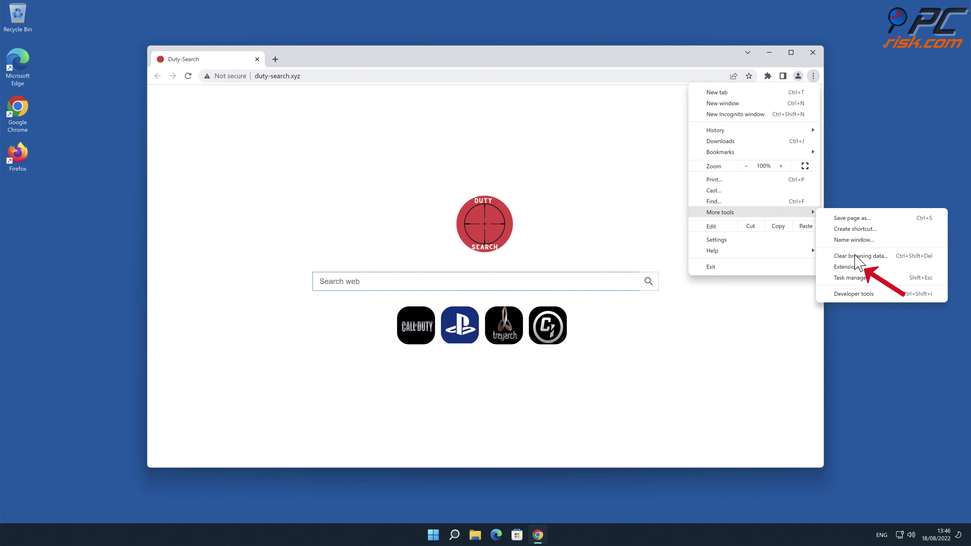
left_click(847, 266)
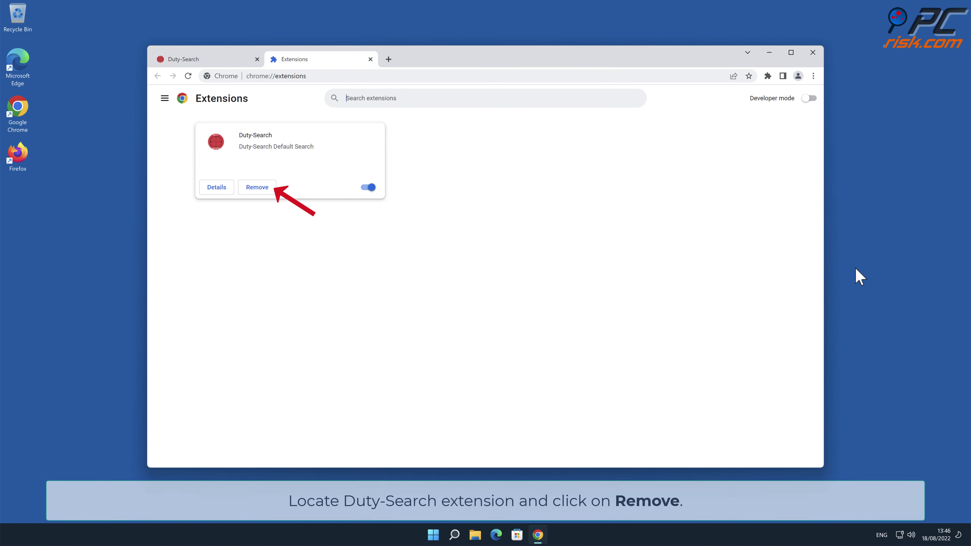
left_click(270, 190)
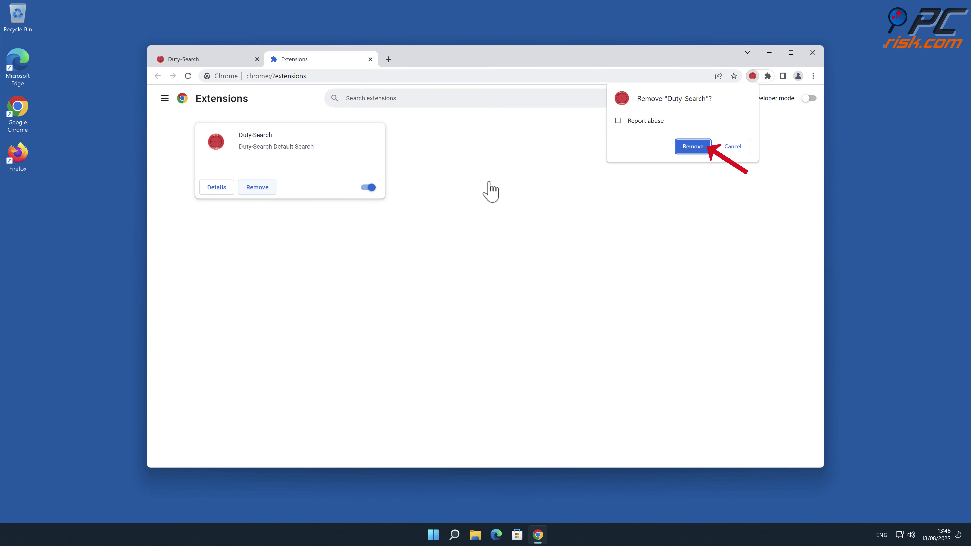
left_click(693, 148)
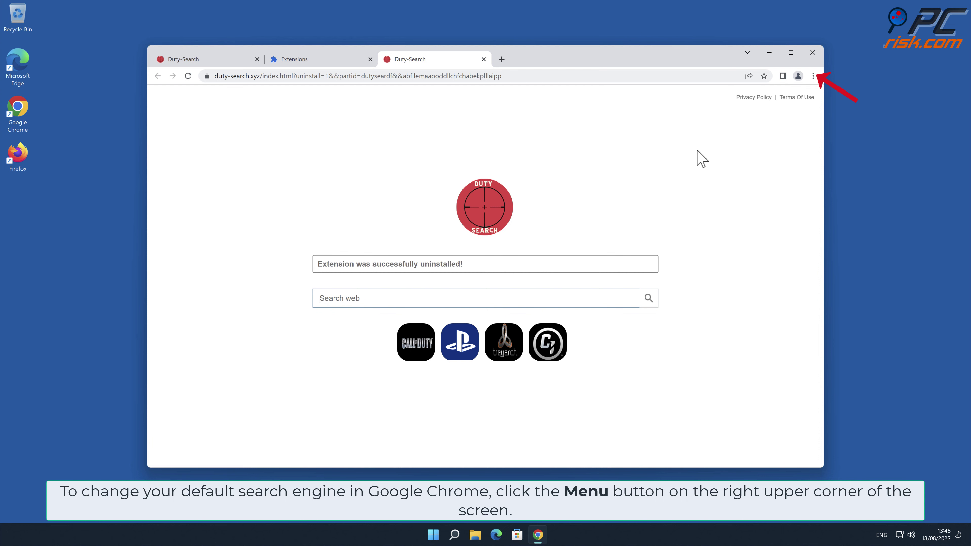
Step: In Manage search engines, set Google as default and delete the Duty-Search entry
left_click(813, 76)
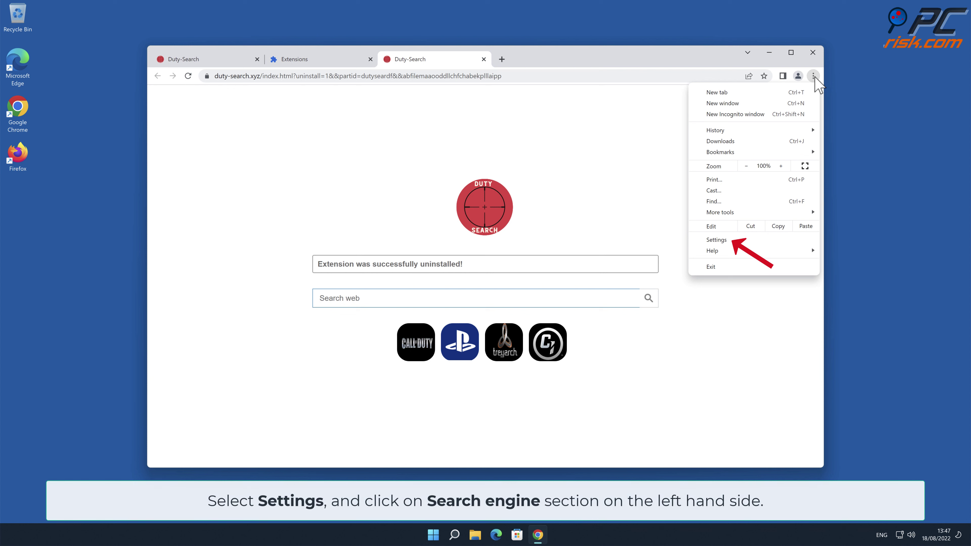
left_click(739, 240)
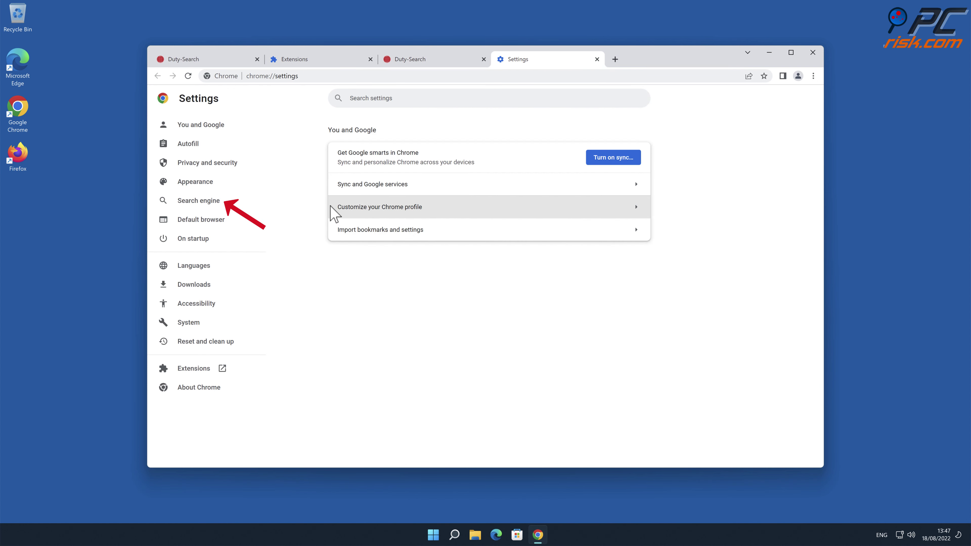
left_click(206, 202)
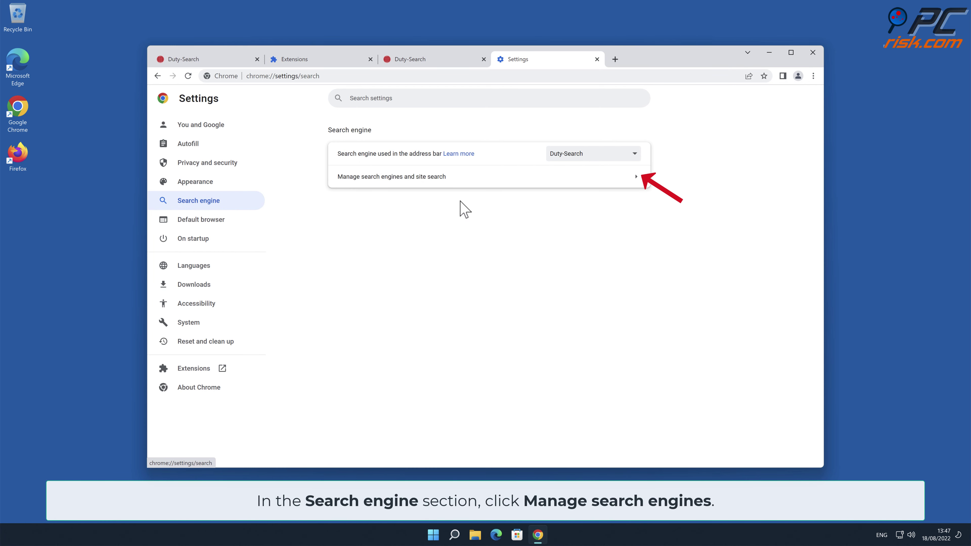
left_click(619, 182)
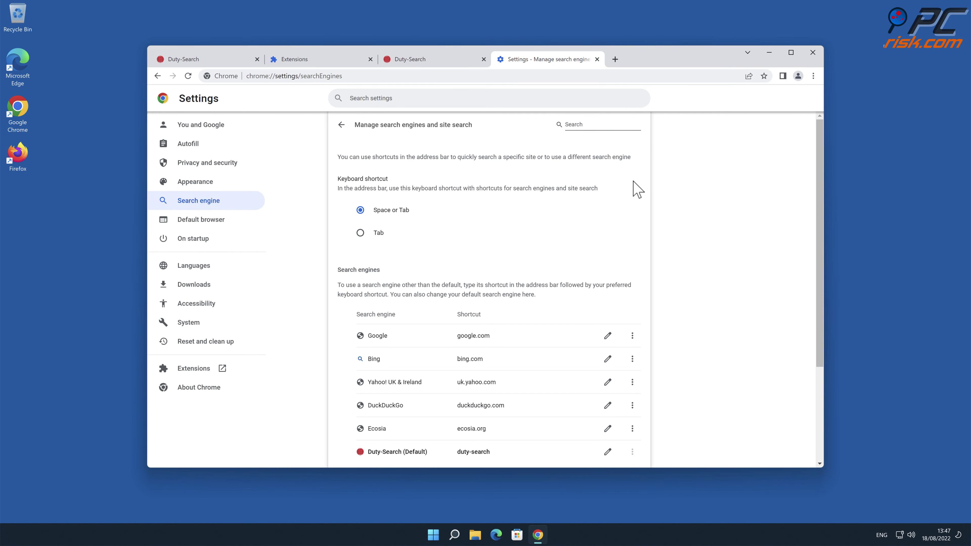
left_click_drag(816, 179, 819, 278)
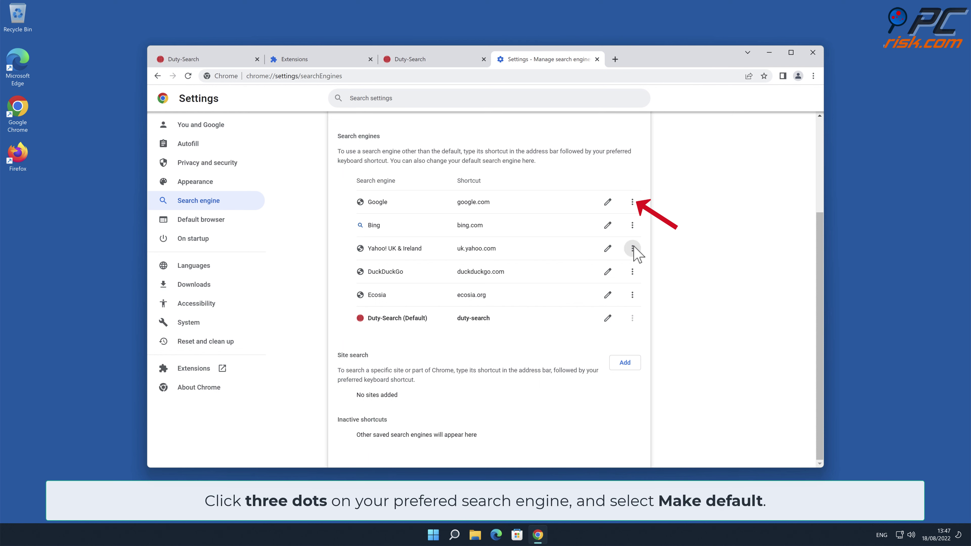
left_click(632, 202)
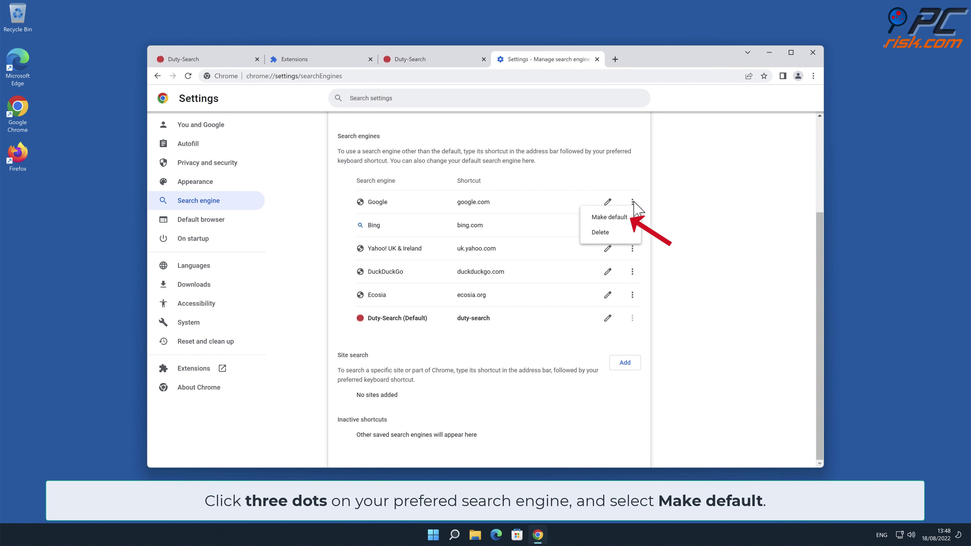
left_click(619, 217)
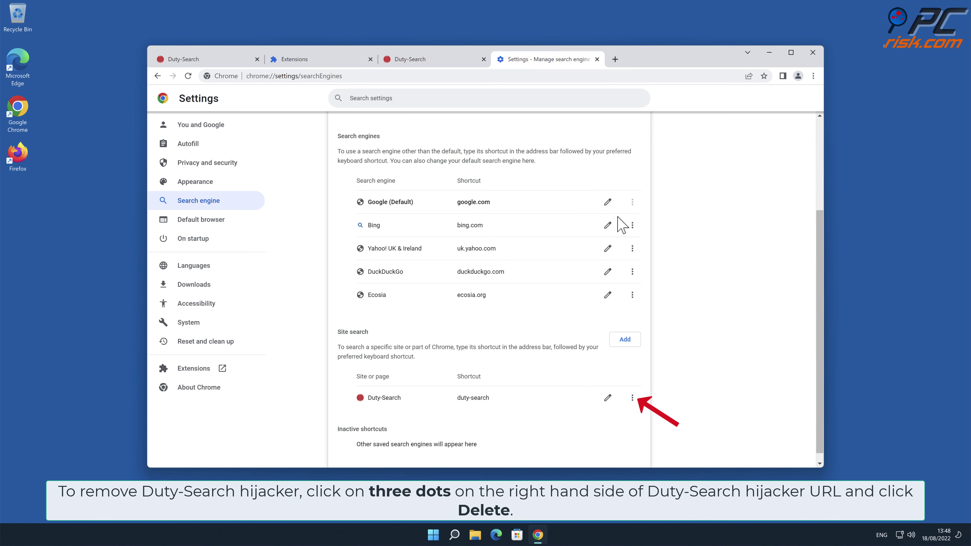
left_click(631, 398)
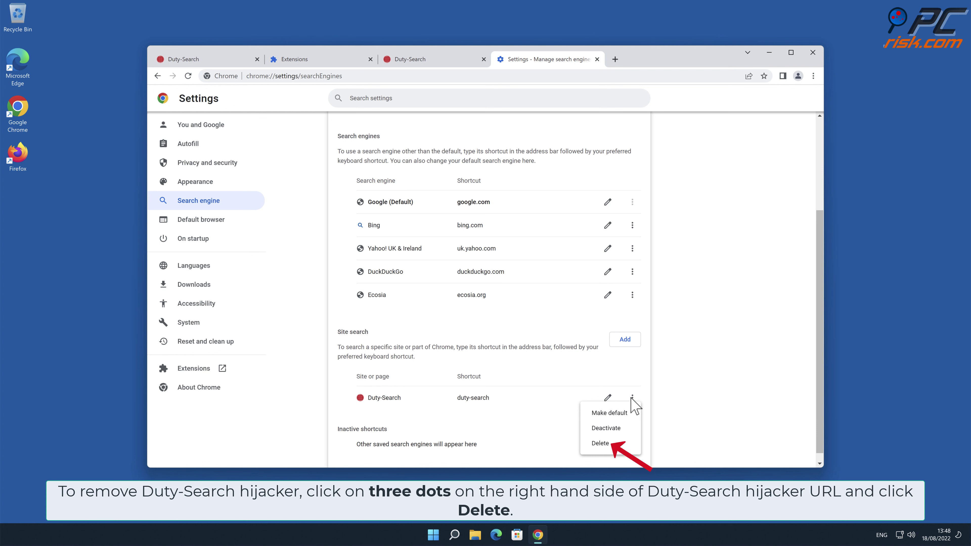
left_click(609, 444)
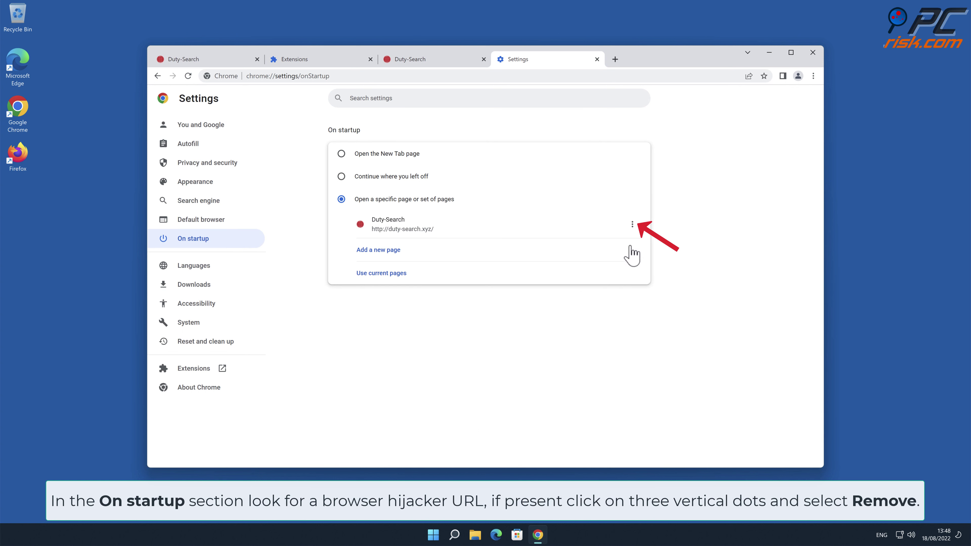
Step: Remove duty-search.xyz from the On startup pages and close Chrome
left_click(633, 227)
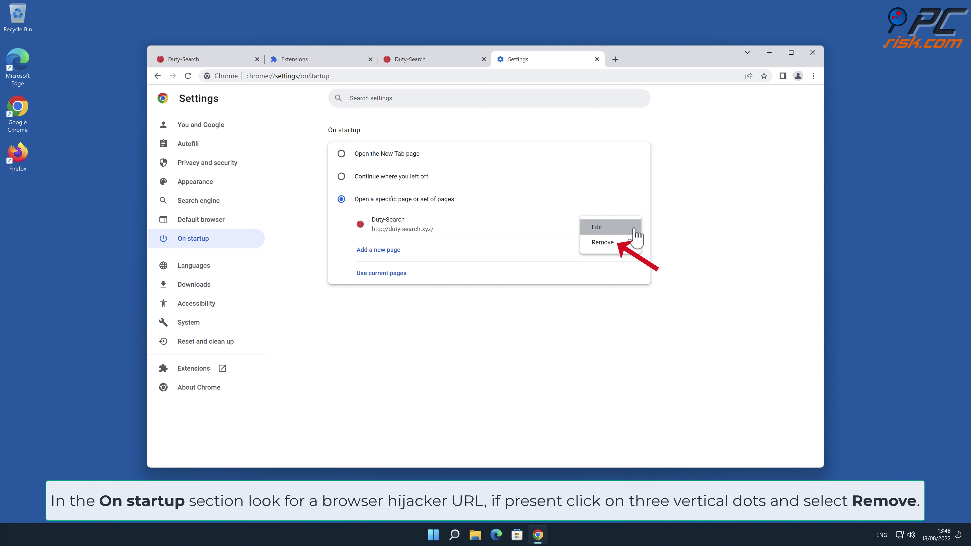
left_click(629, 242)
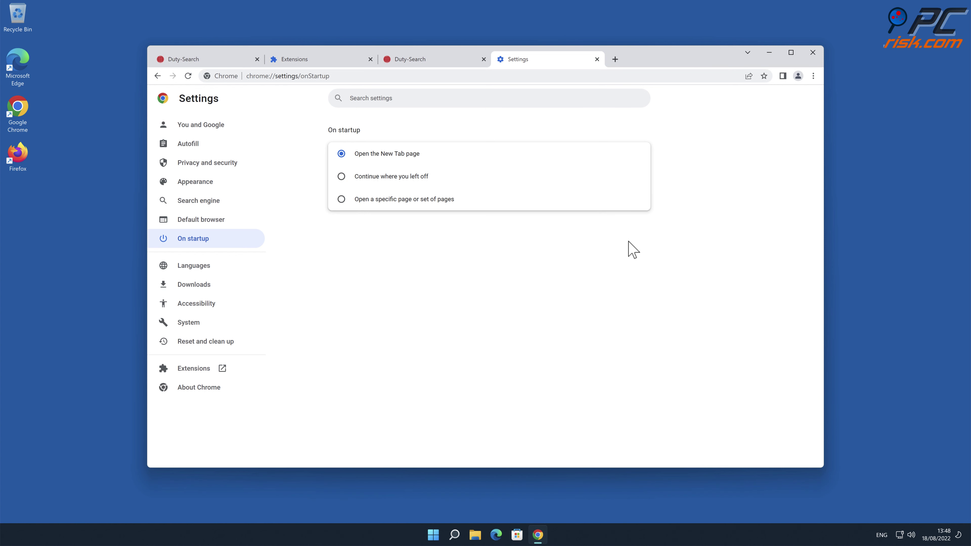
left_click(812, 54)
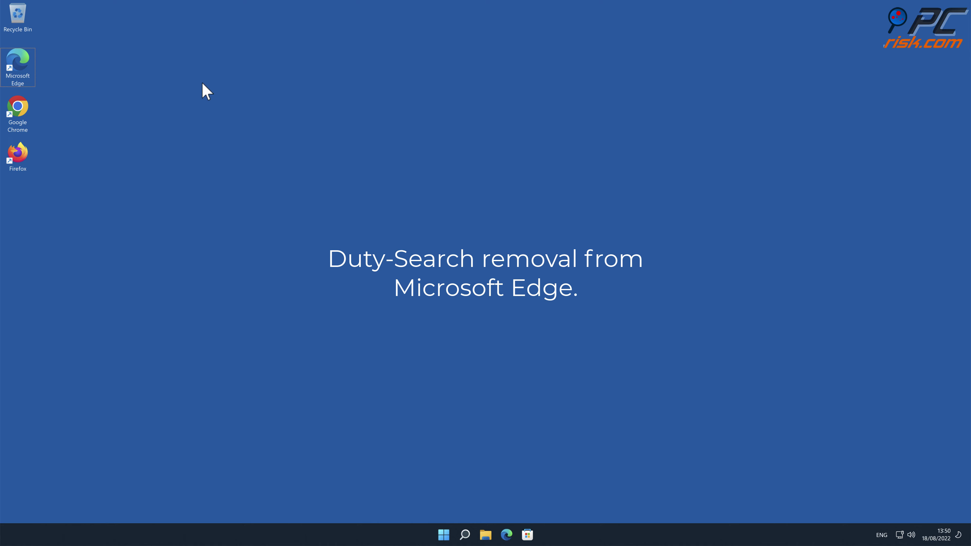
Step: Launch Edge and remove the Duty-Search extension from the Manage extensions page
double_click(16, 71)
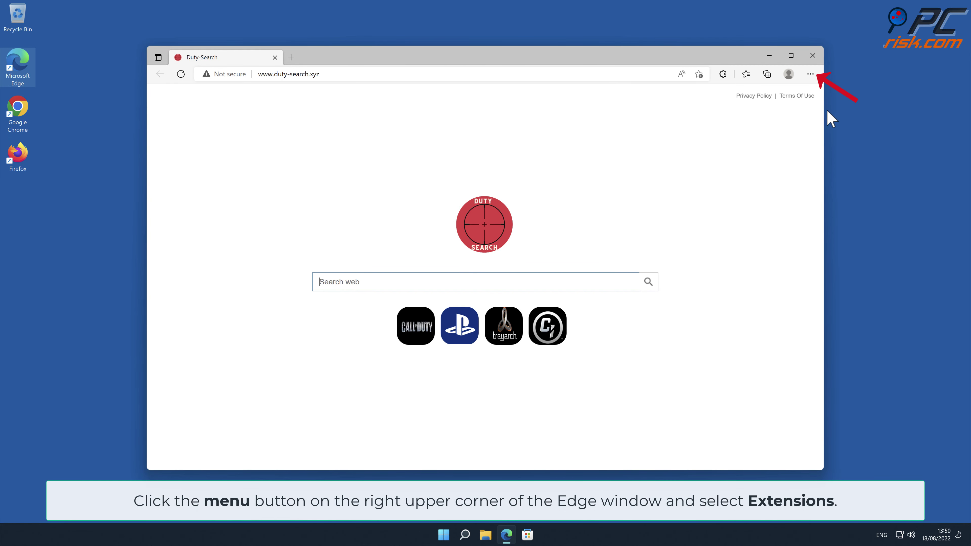
left_click(811, 75)
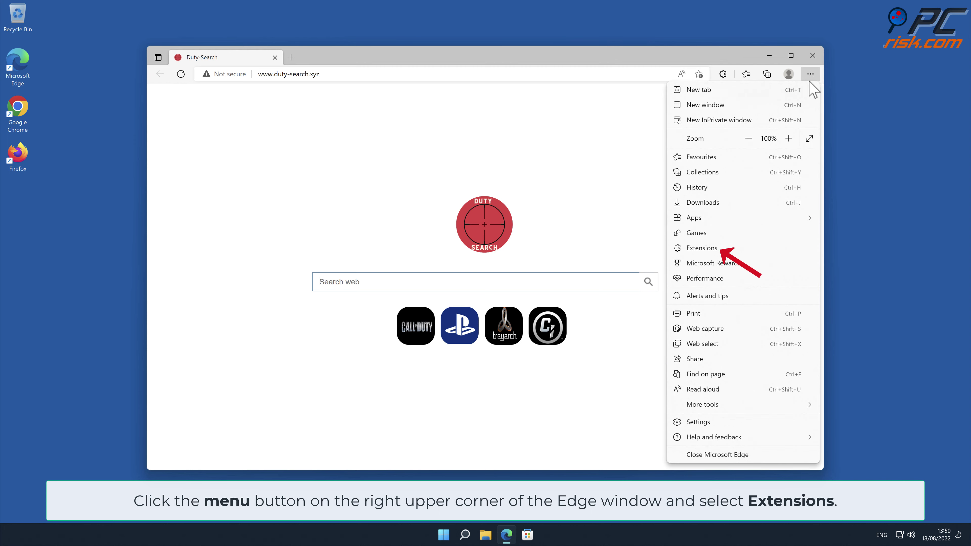
left_click(727, 247)
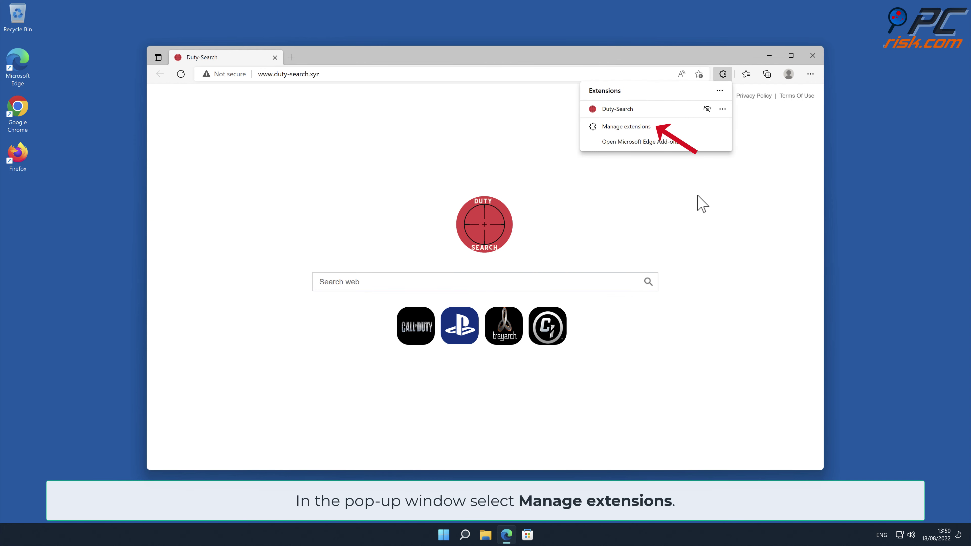
left_click(634, 127)
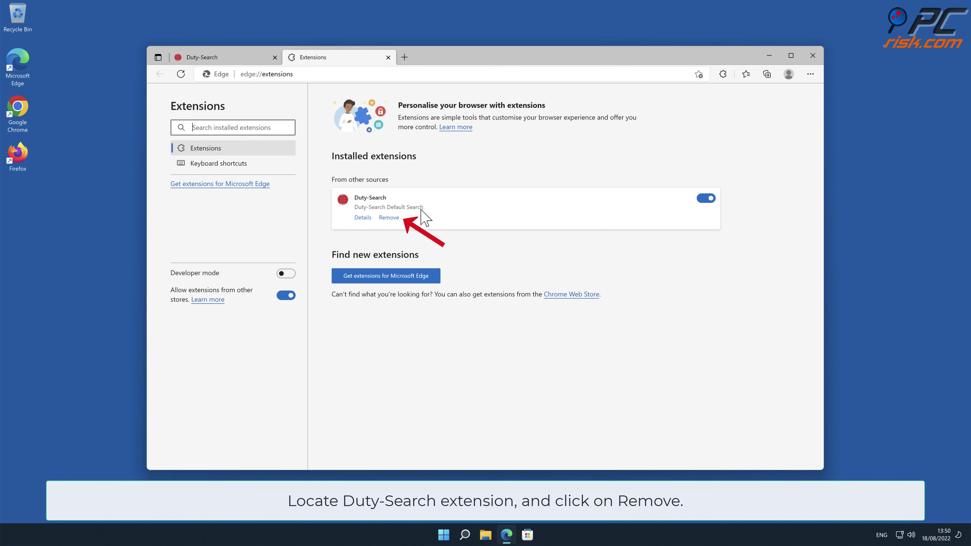
left_click(390, 218)
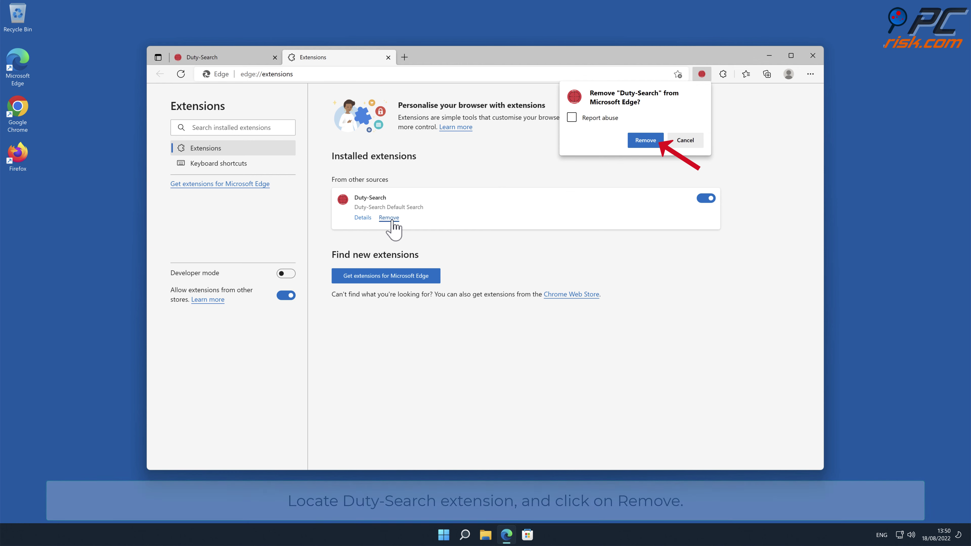
left_click(646, 141)
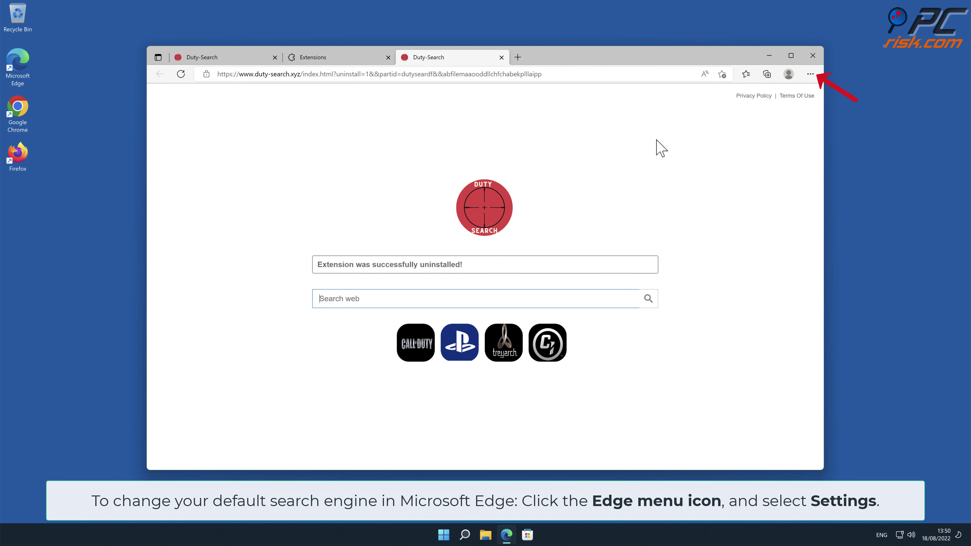
Step: Go to Edge Settings > Privacy, search, and services > Address bar and search > Manage search engines
left_click(810, 74)
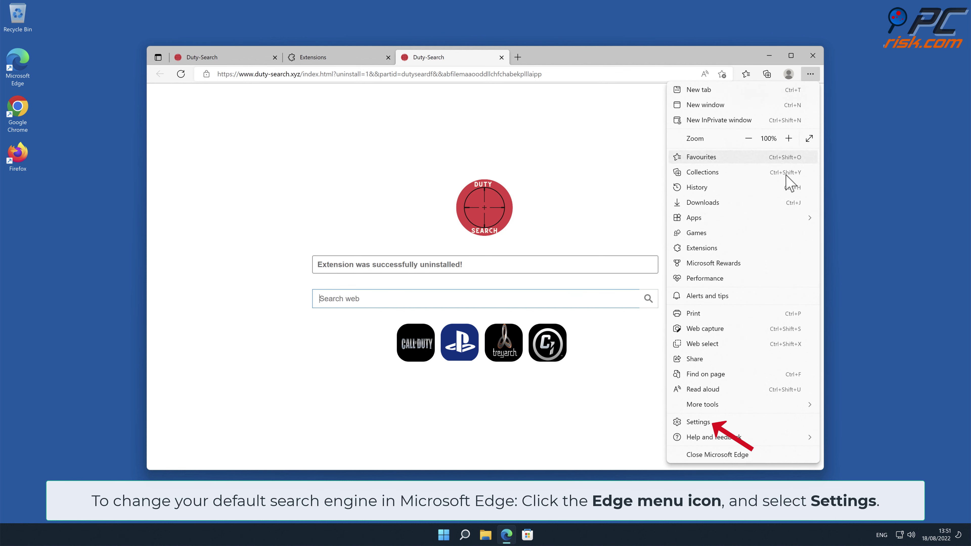
left_click(744, 425)
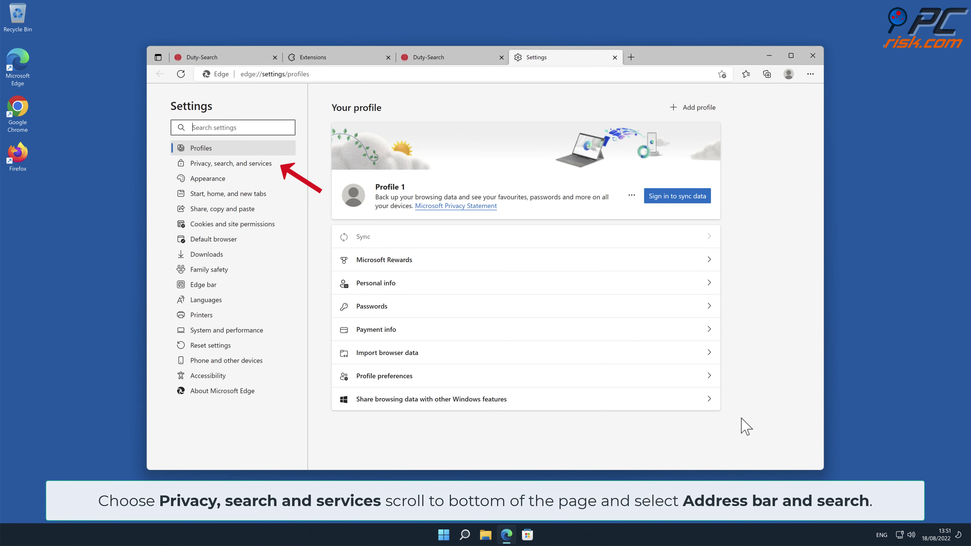
left_click(260, 165)
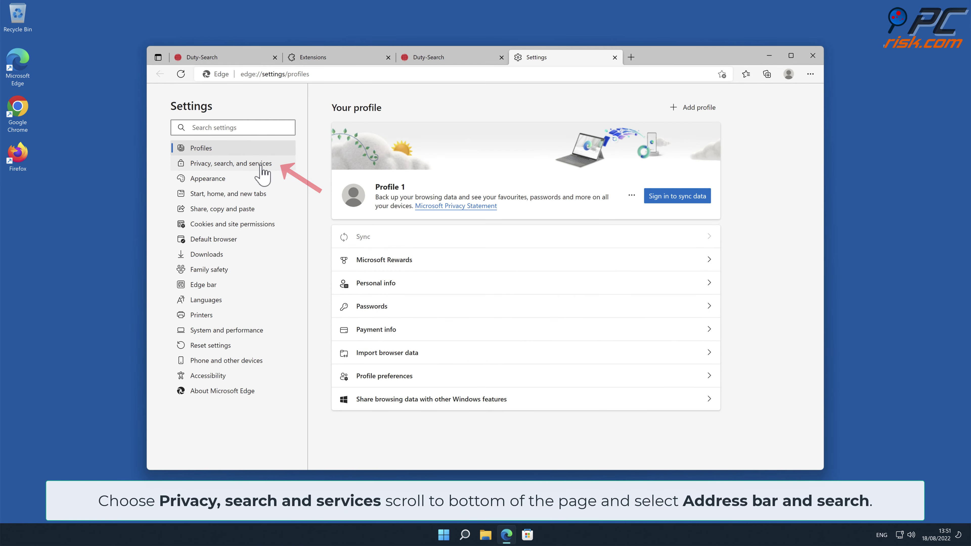
left_click_drag(822, 132, 821, 439)
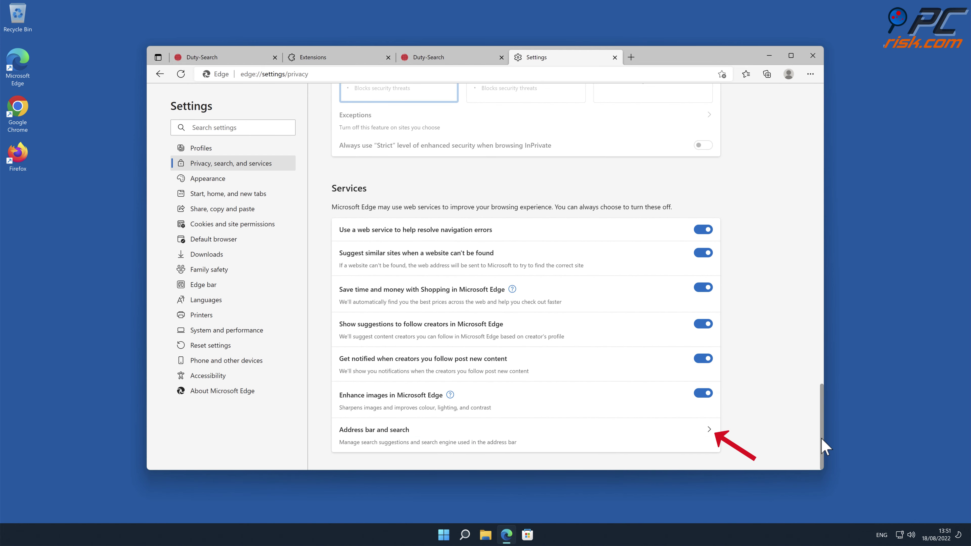
left_click(713, 432)
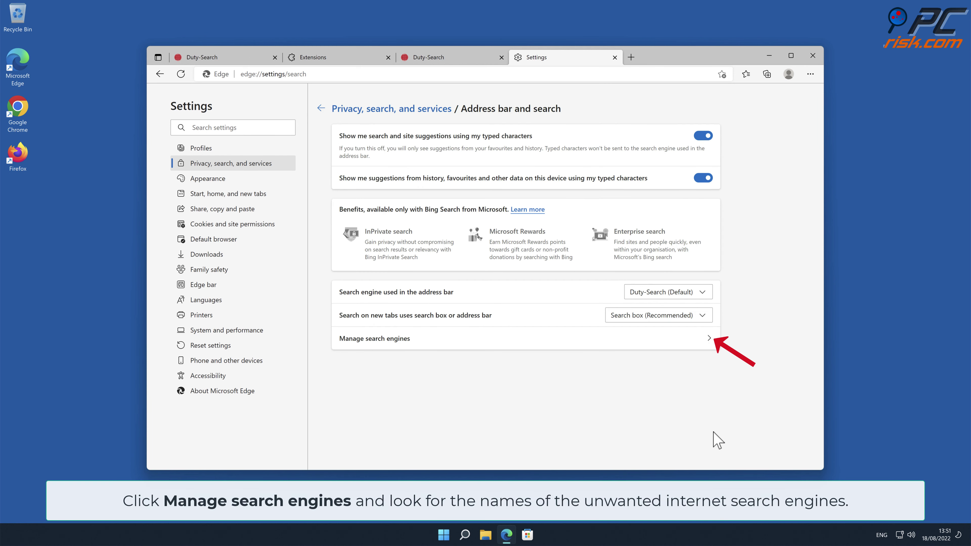
left_click(709, 340)
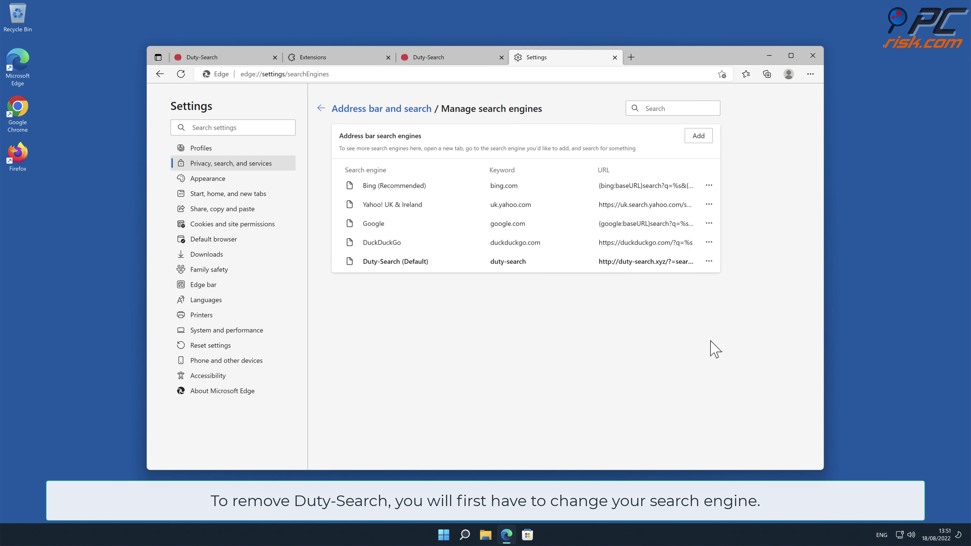
Step: Make Bing the default engine, then remove the Duty-Search entry from the managed list
left_click(708, 262)
left_click(707, 287)
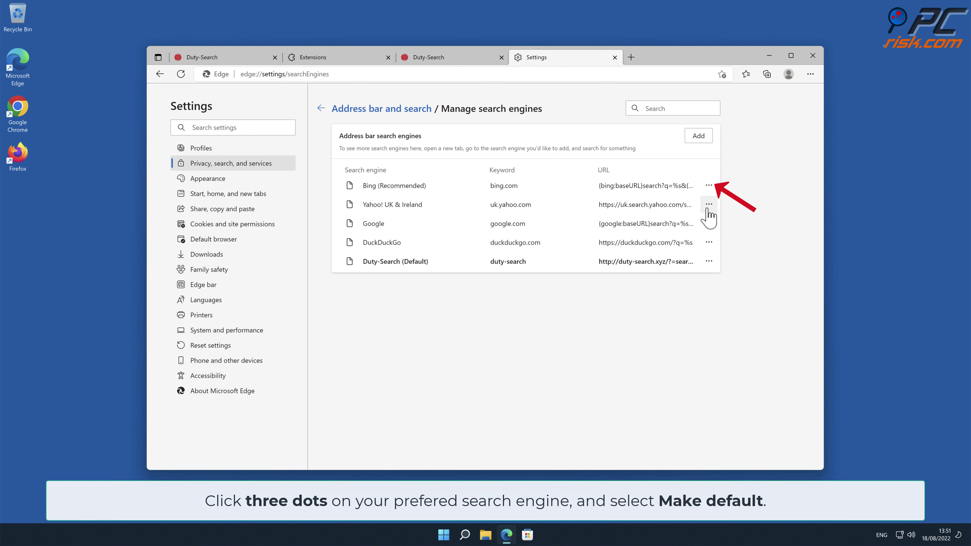
left_click(709, 185)
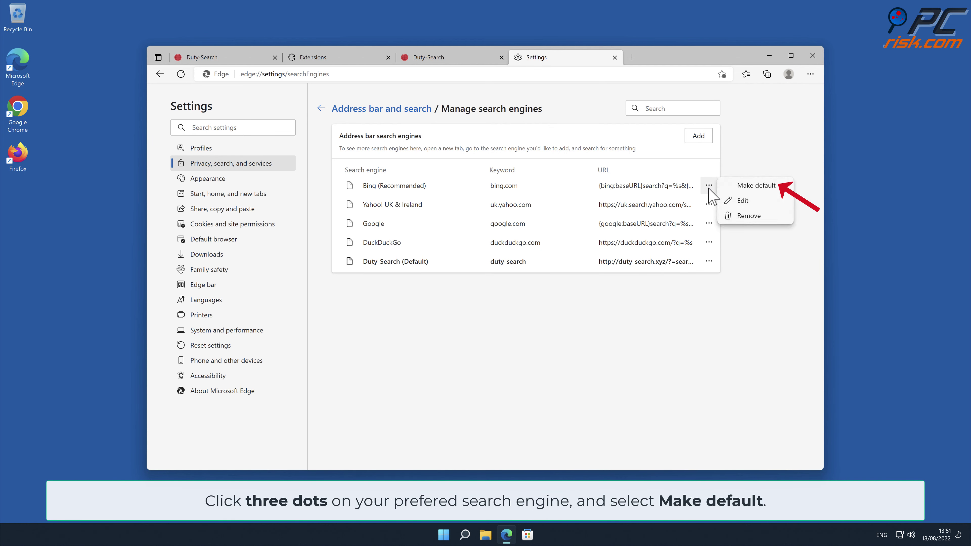
left_click(755, 185)
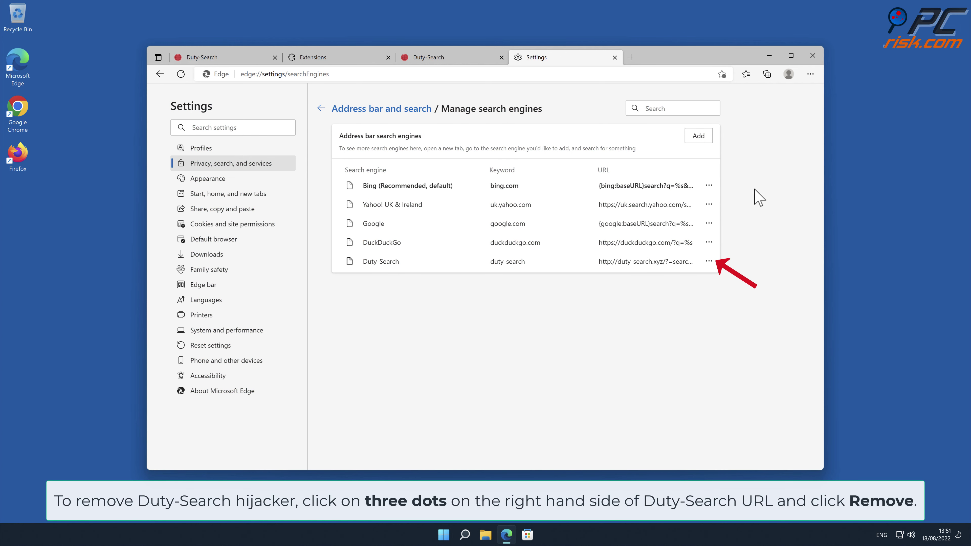
left_click(709, 261)
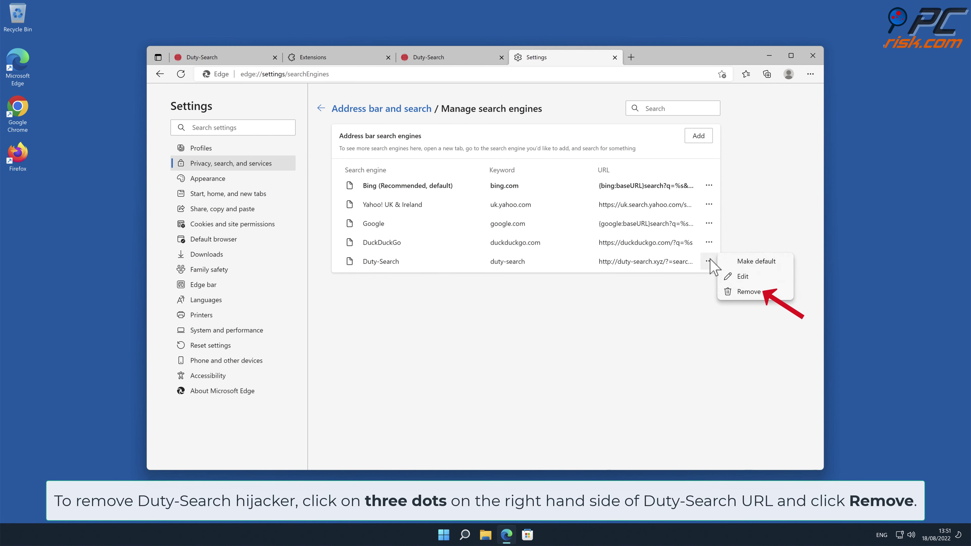
left_click(749, 292)
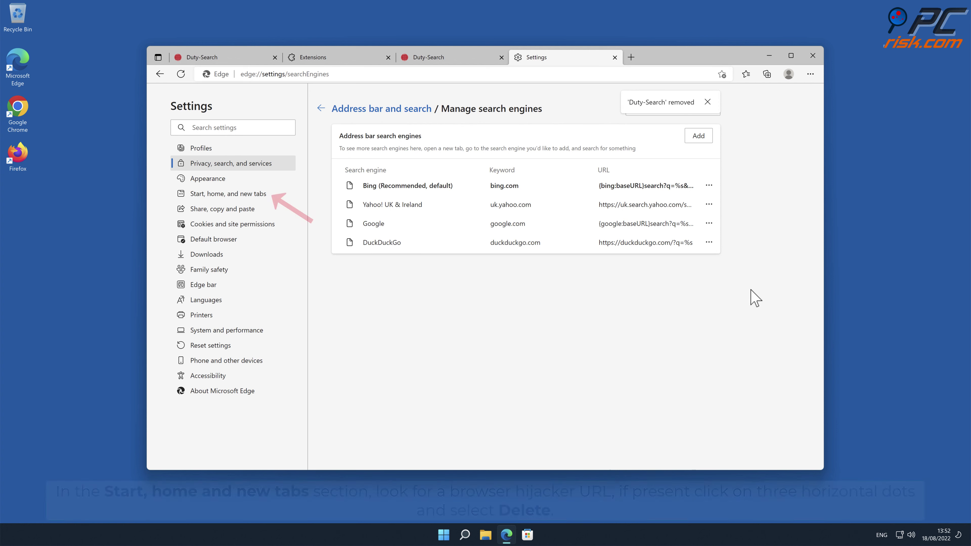
Step: Delete the Duty-Search page under Start, home, and new tabs, then close Edge
left_click(261, 196)
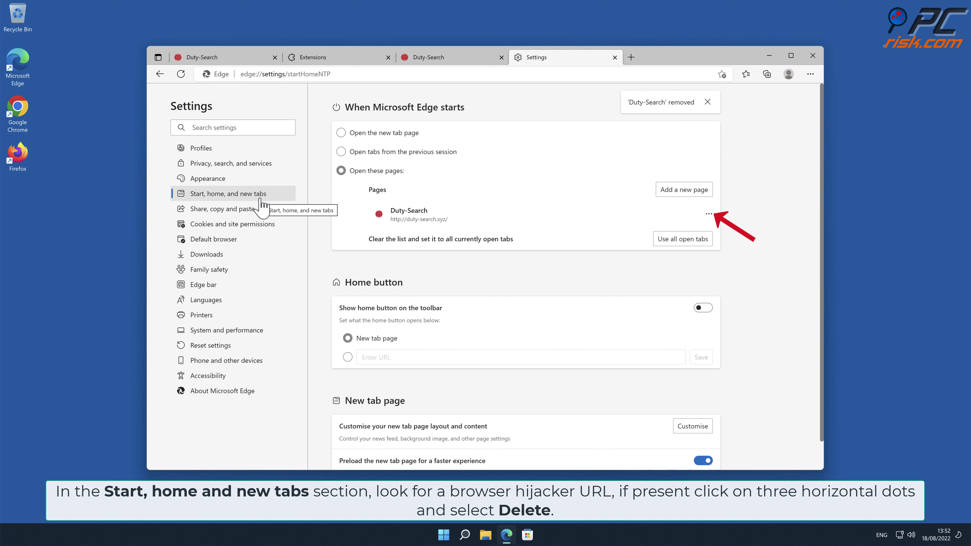
left_click(712, 214)
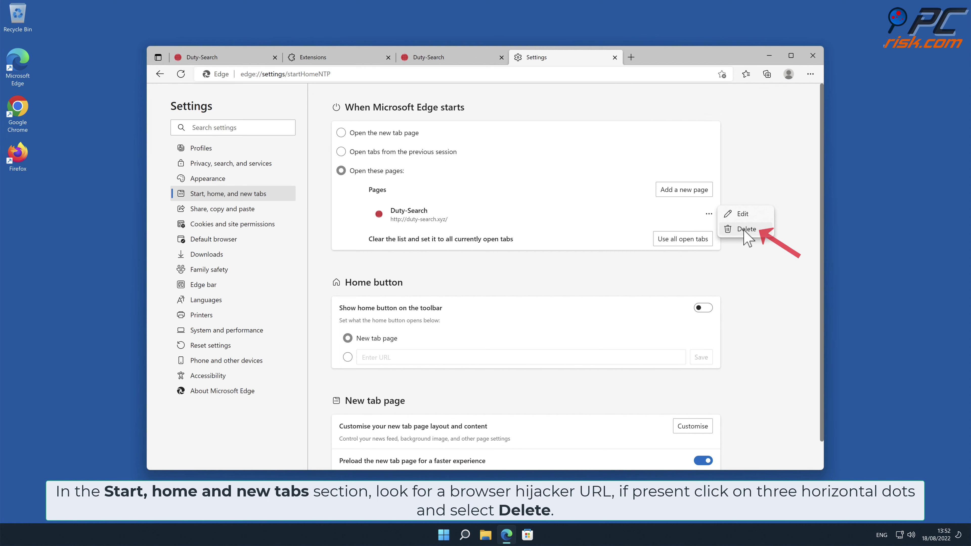
left_click(731, 225)
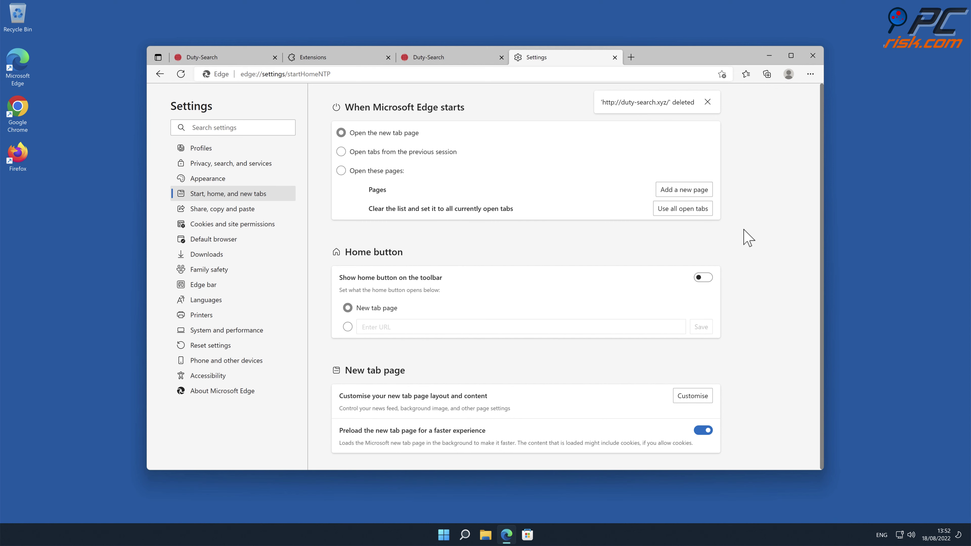
left_click(811, 57)
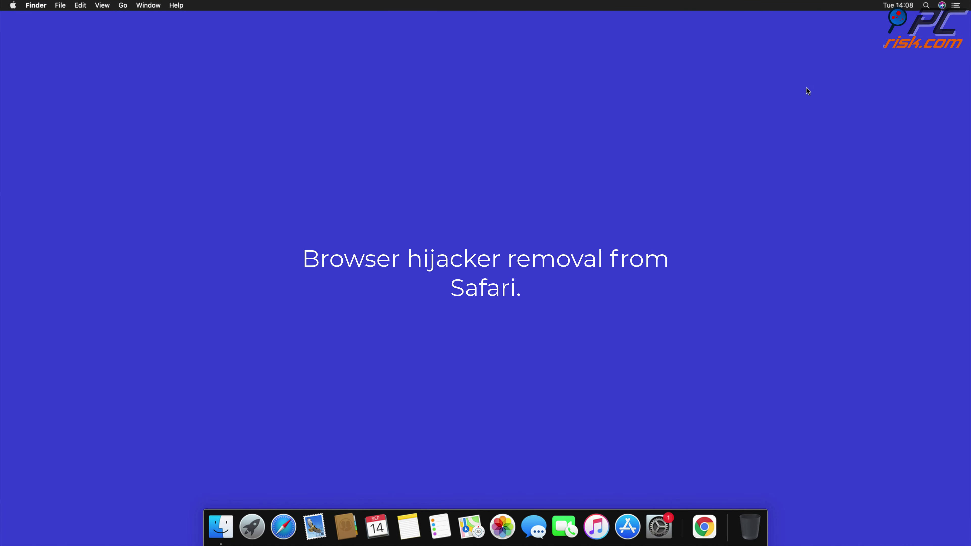
Step: Launch Safari and uninstall Top Results in Preferences > Extensions, choosing Show in Finder
left_click(283, 527)
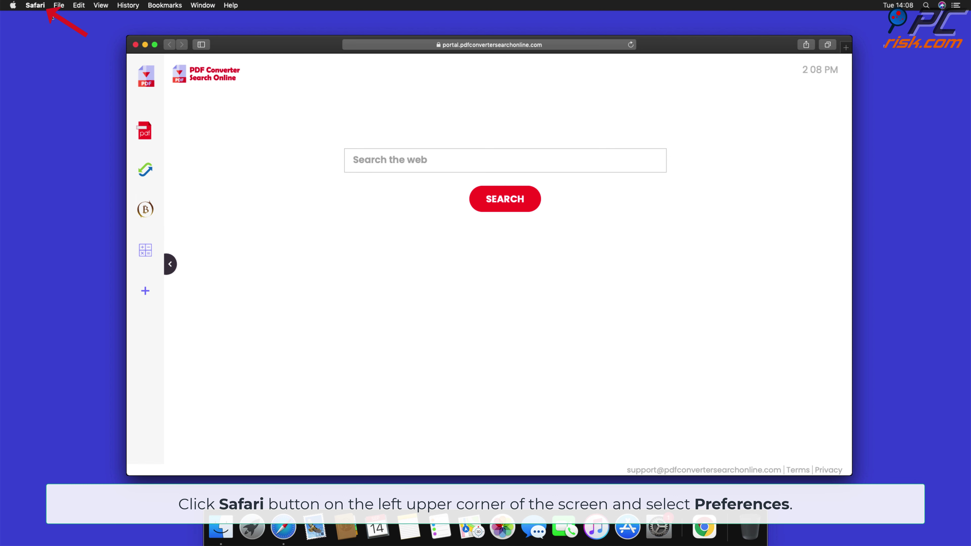
left_click(40, 8)
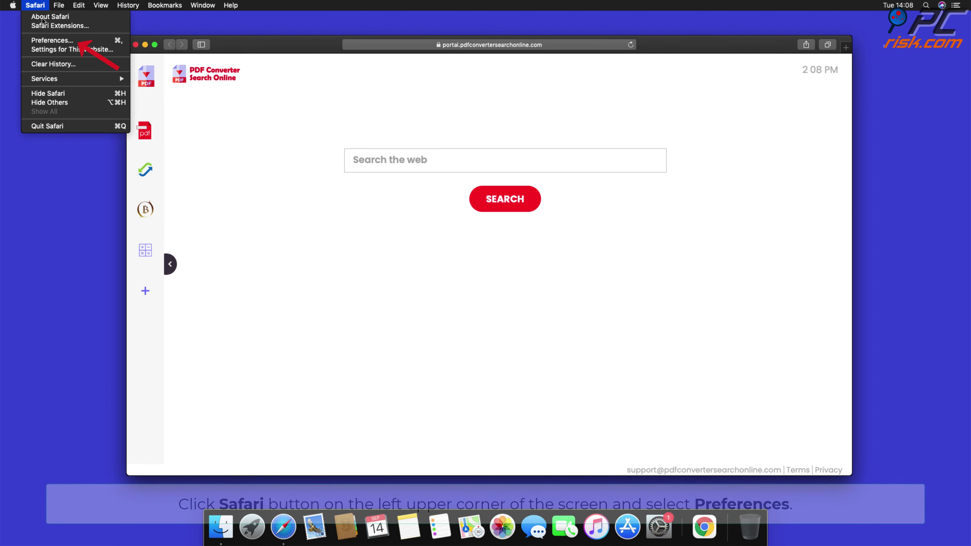
left_click(53, 41)
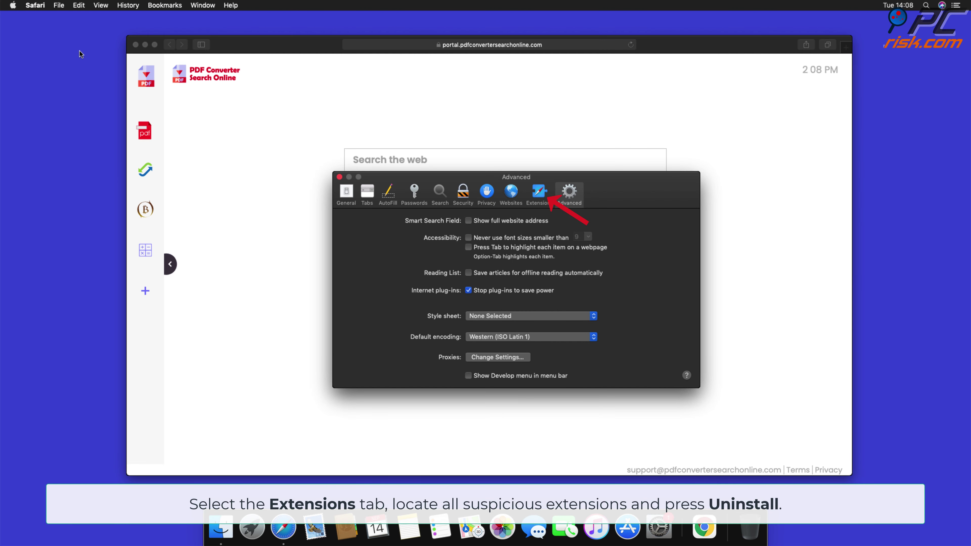
left_click(538, 199)
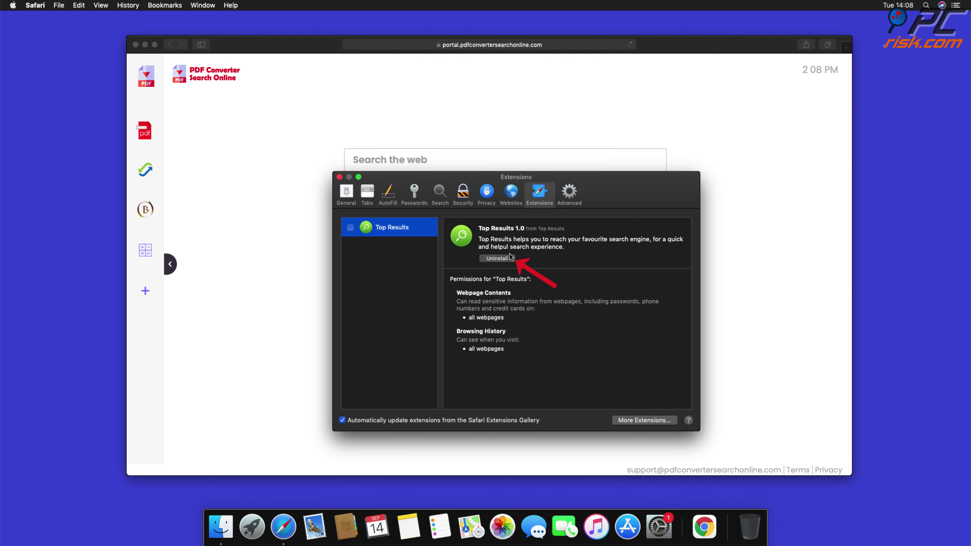
left_click(497, 259)
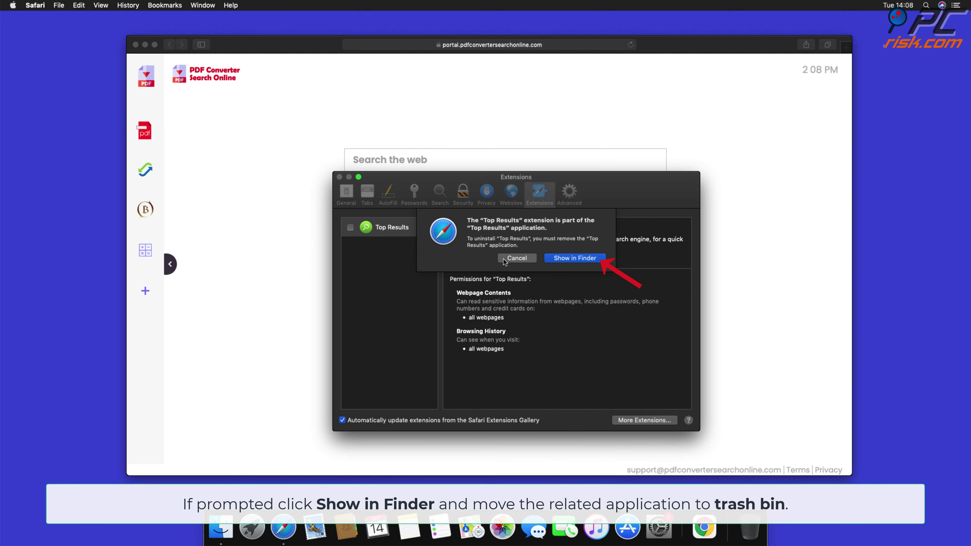
left_click(575, 258)
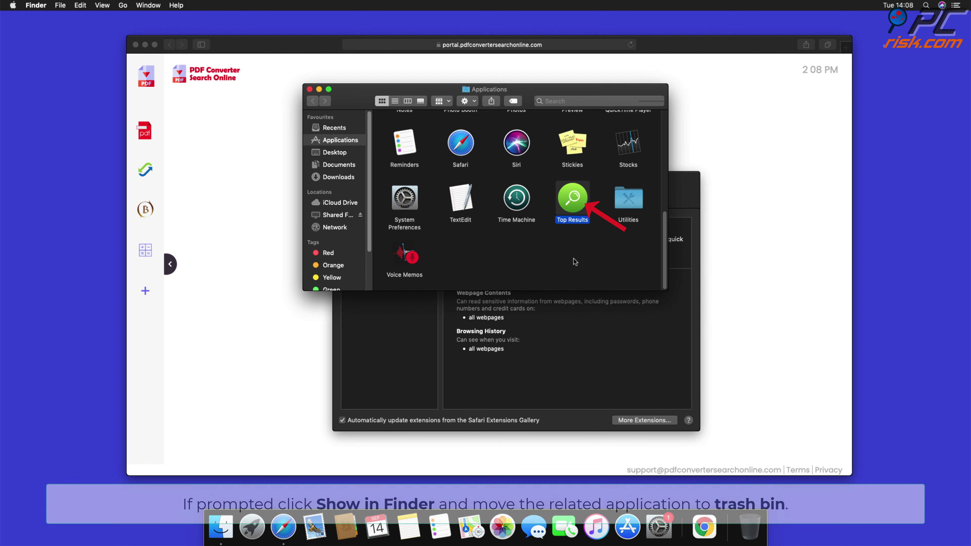
Step: Drag the Top Results app from Applications to the Trash and close the Finder window
left_click_drag(574, 209, 752, 530)
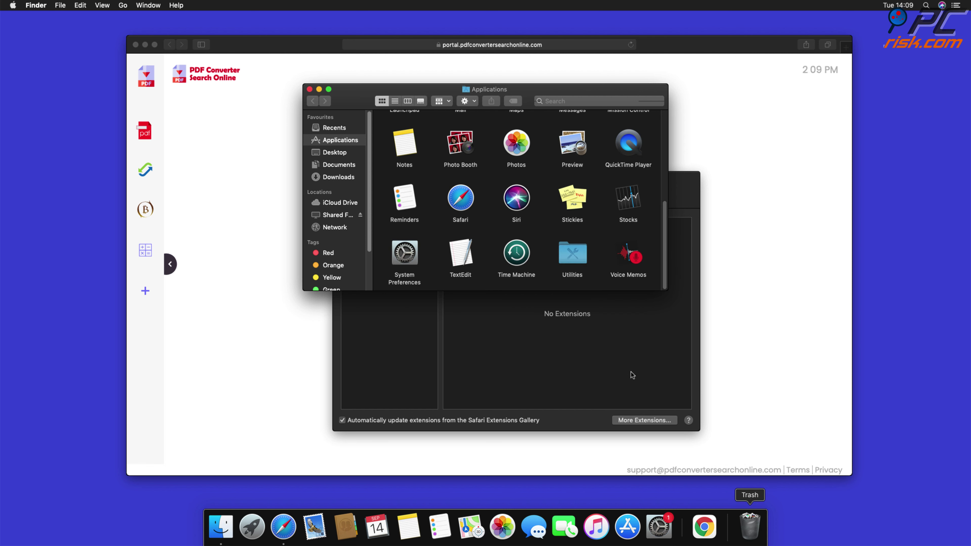
left_click(309, 89)
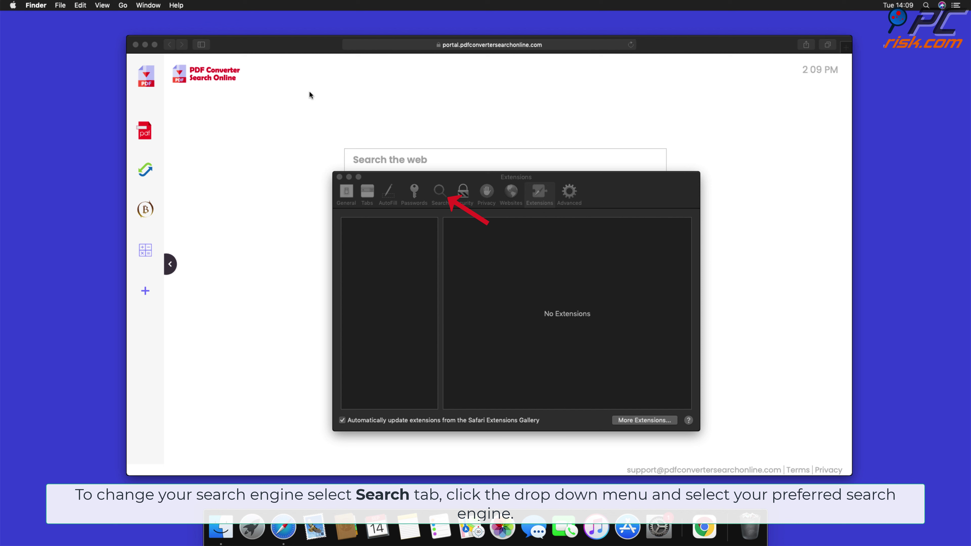
Step: Choose Google as Safari's search engine in the Search preferences
left_click(439, 195)
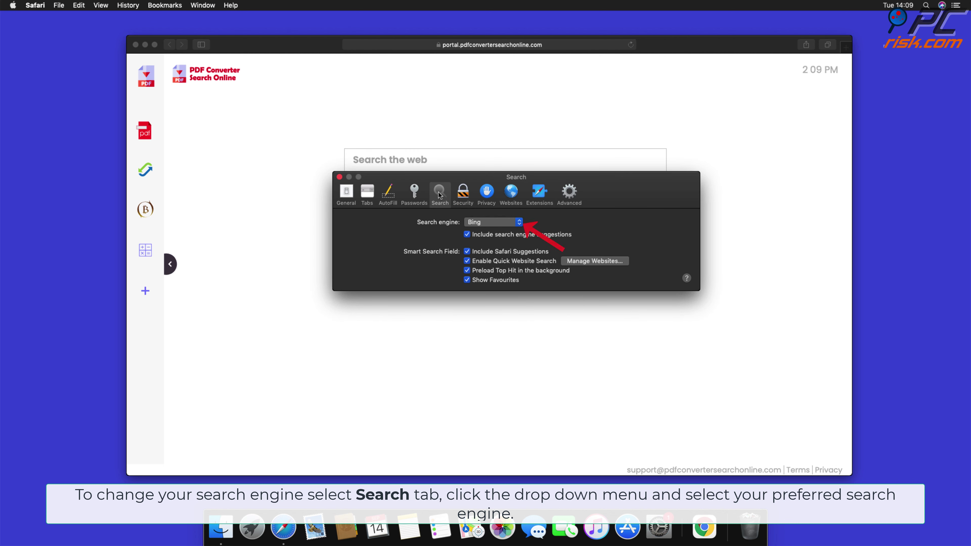
left_click(518, 221)
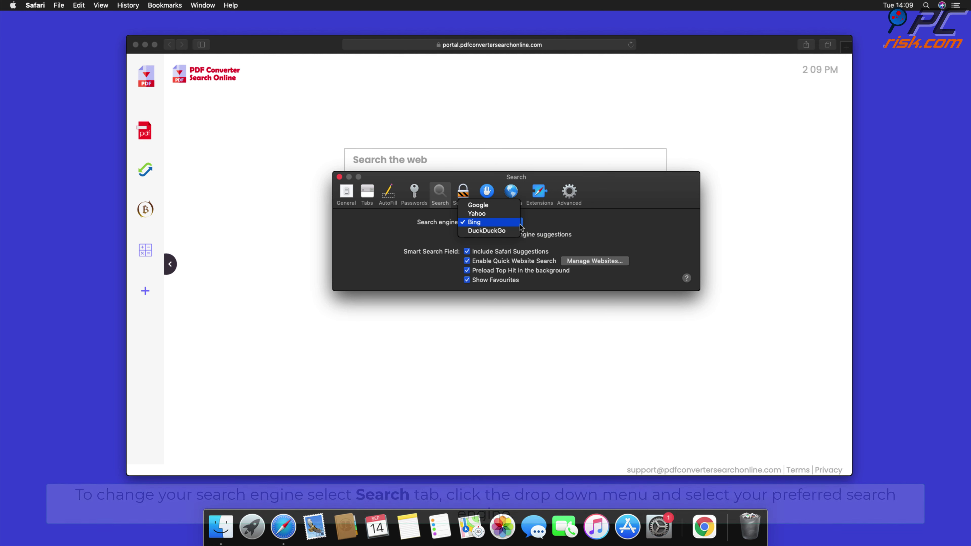
left_click(487, 207)
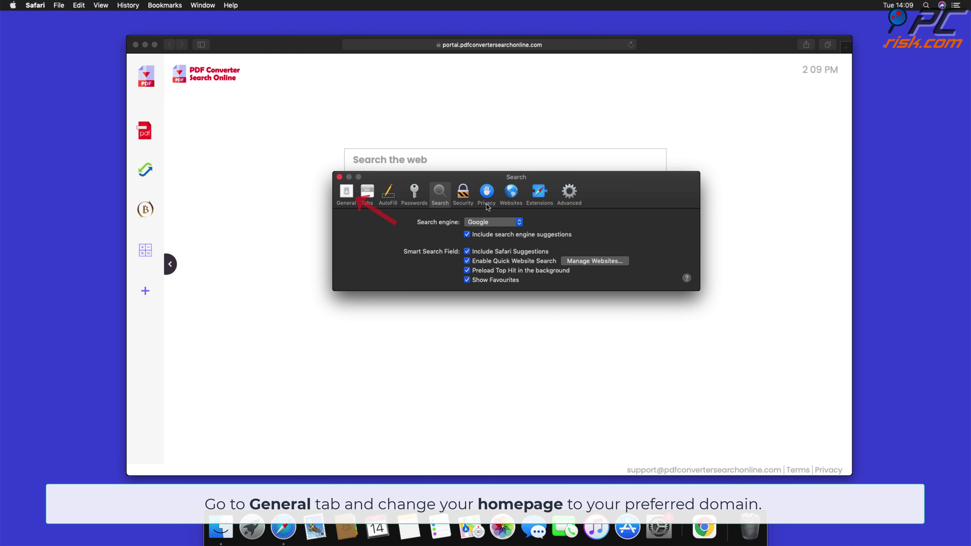
left_click(346, 192)
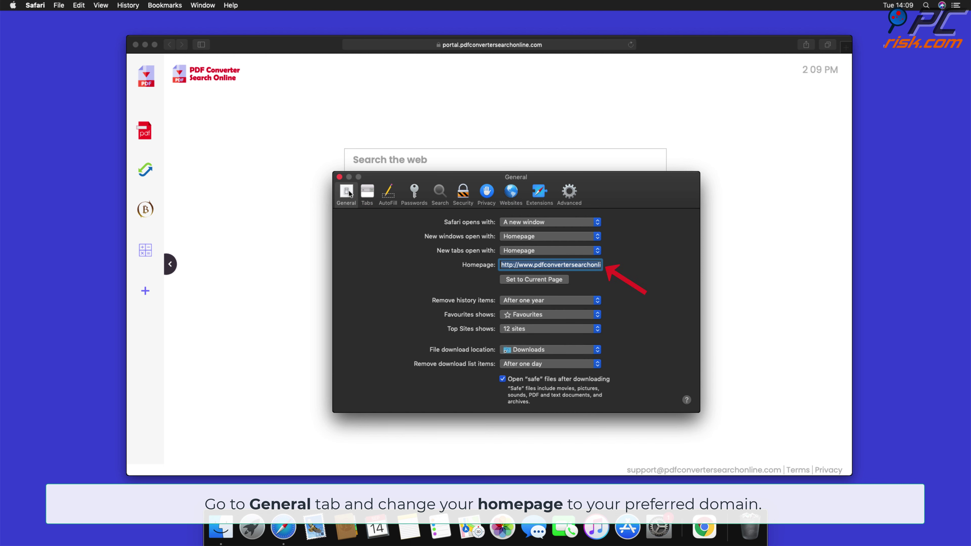
left_click(512, 265)
left_click_drag(502, 264, 669, 282)
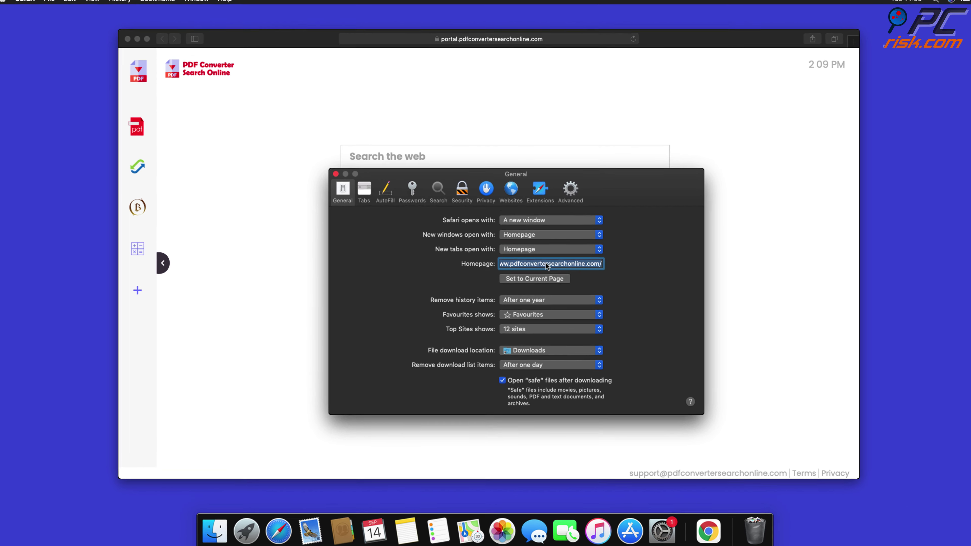
key("BackSpace")
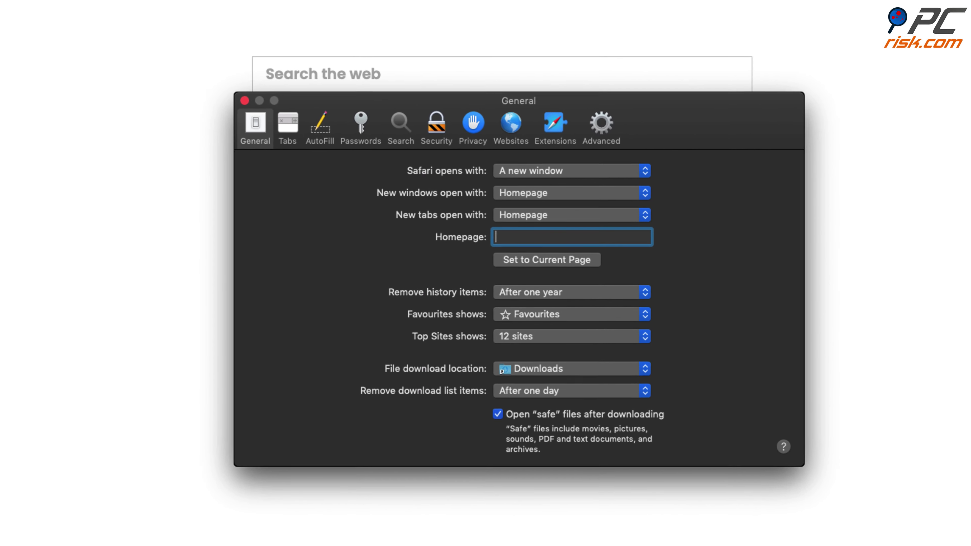
type("www.google.com")
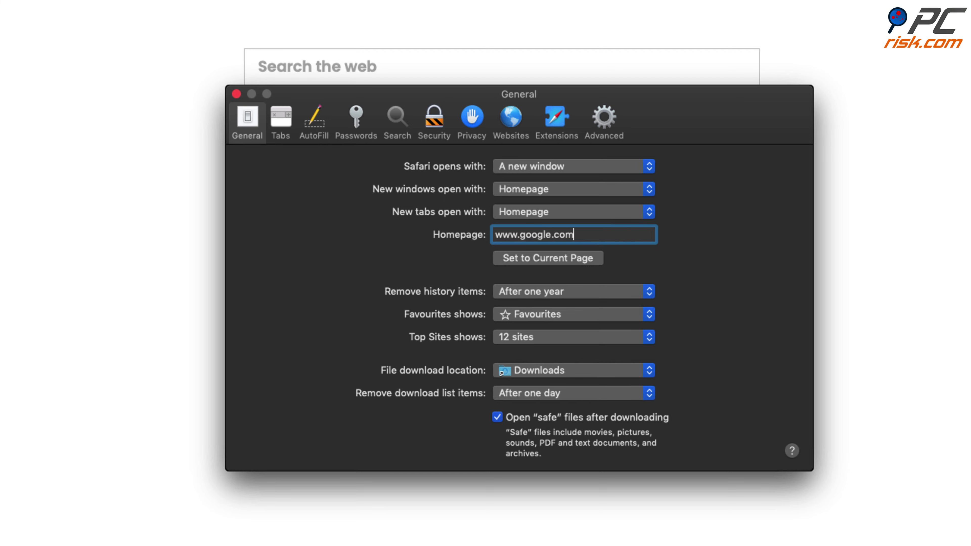
key("Return")
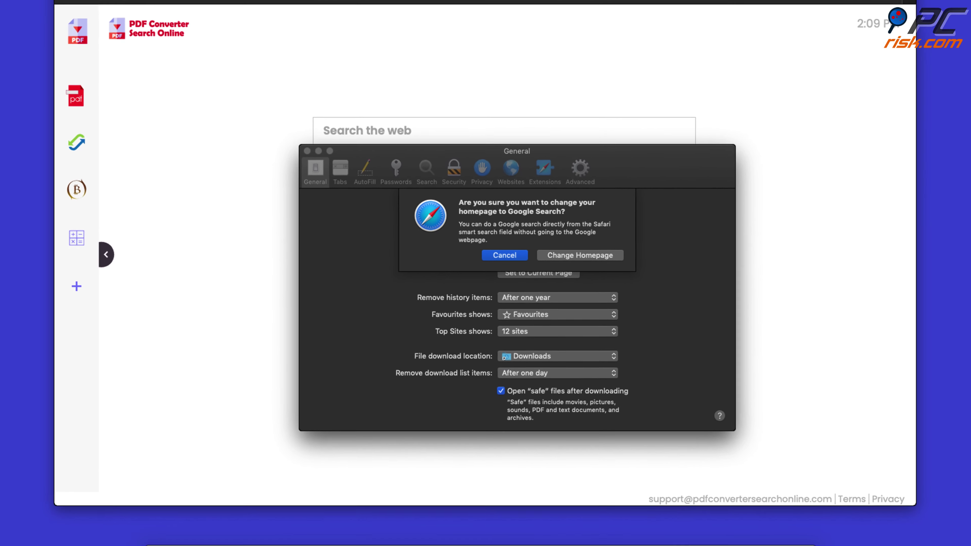
left_click(579, 255)
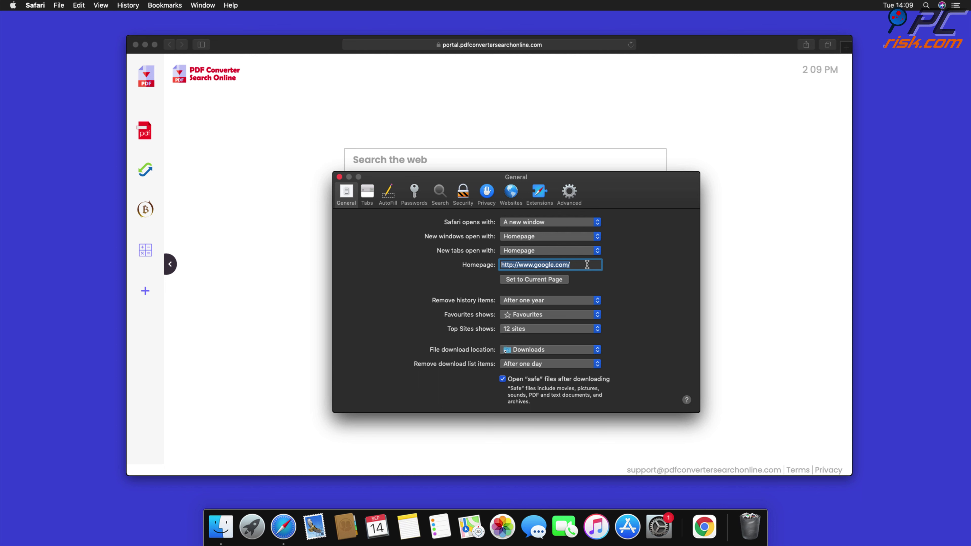
left_click(340, 176)
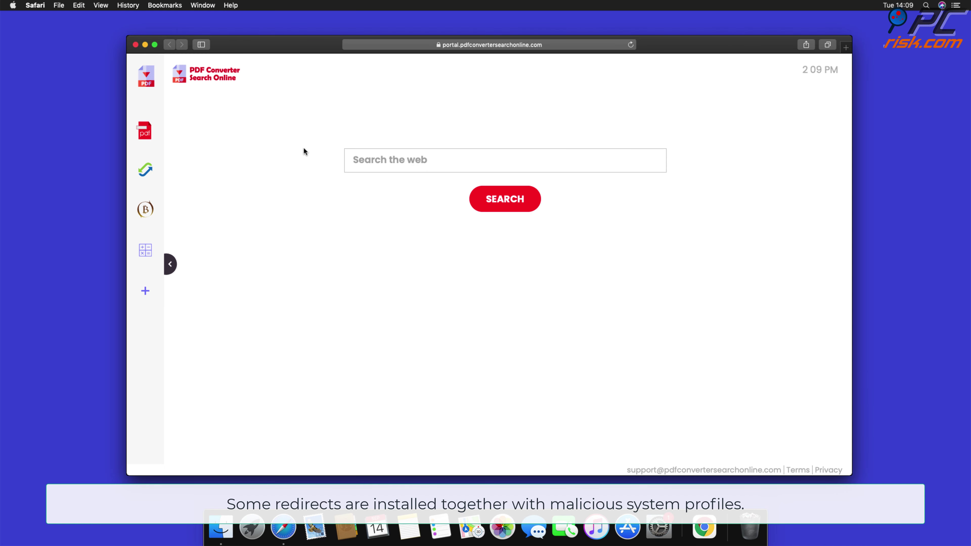
Step: Close Safari and remove the user and device TEST PROFILE entries in System Preferences > Profiles
left_click(135, 44)
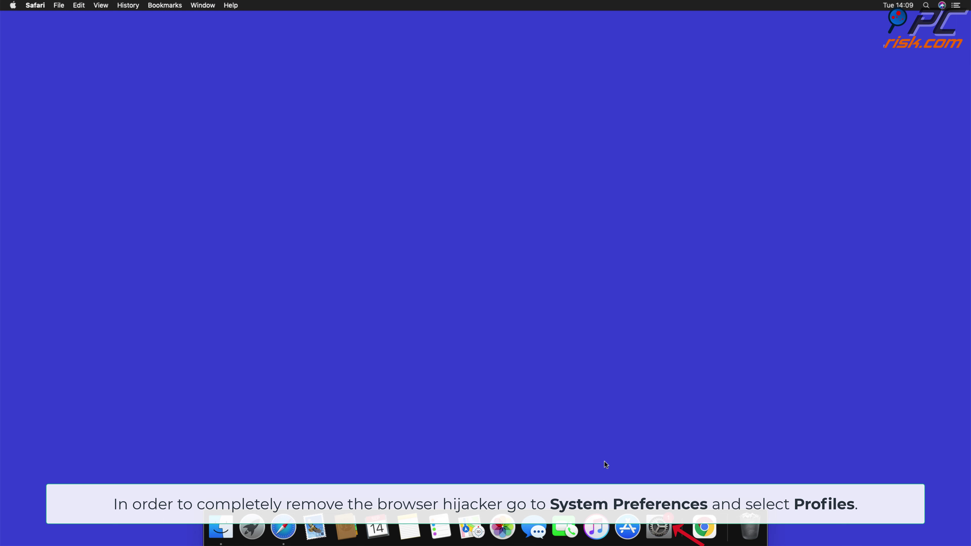
left_click(657, 527)
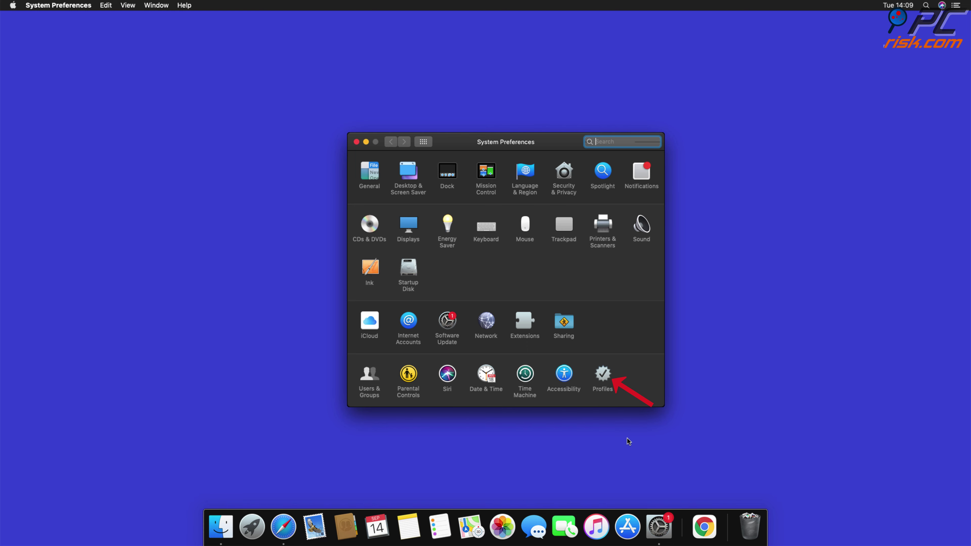
left_click(601, 383)
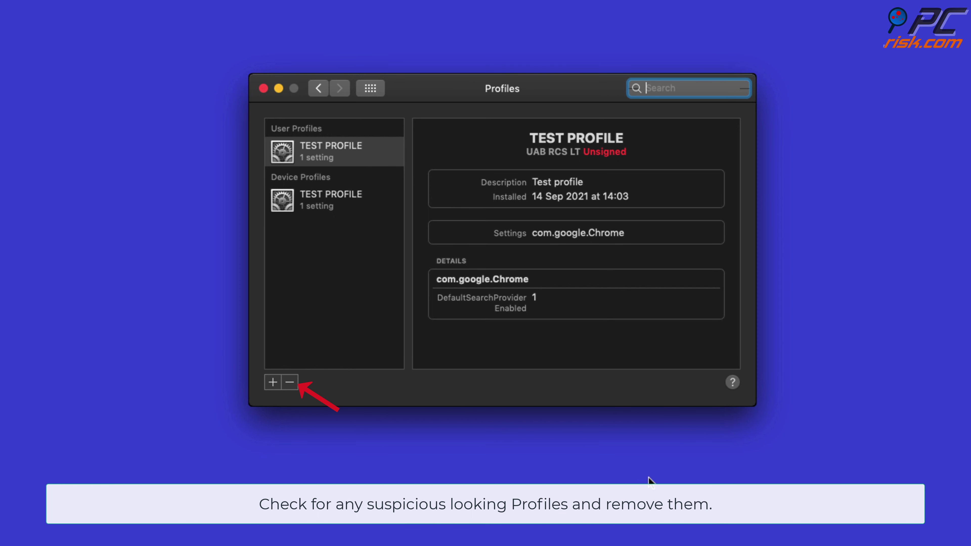
left_click(290, 382)
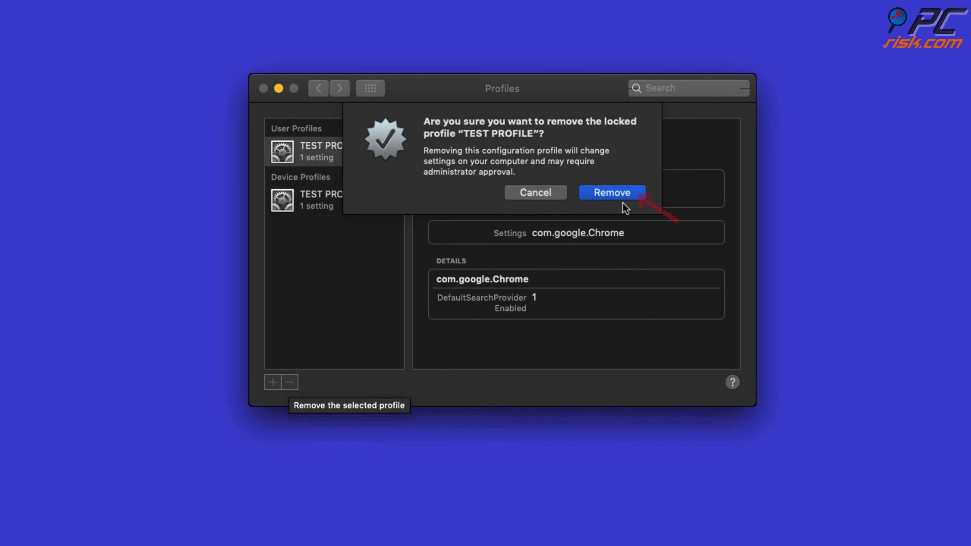
left_click(621, 195)
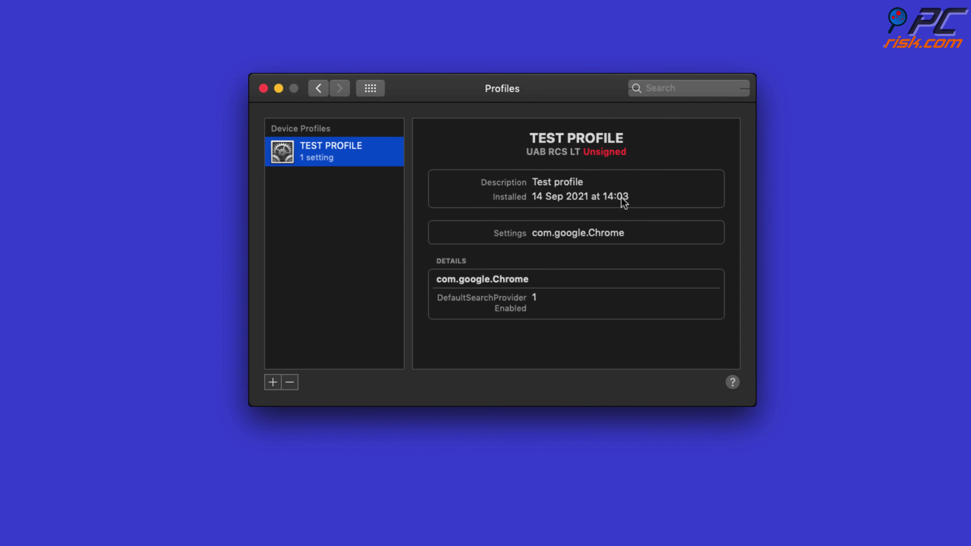
left_click(297, 383)
left_click(607, 194)
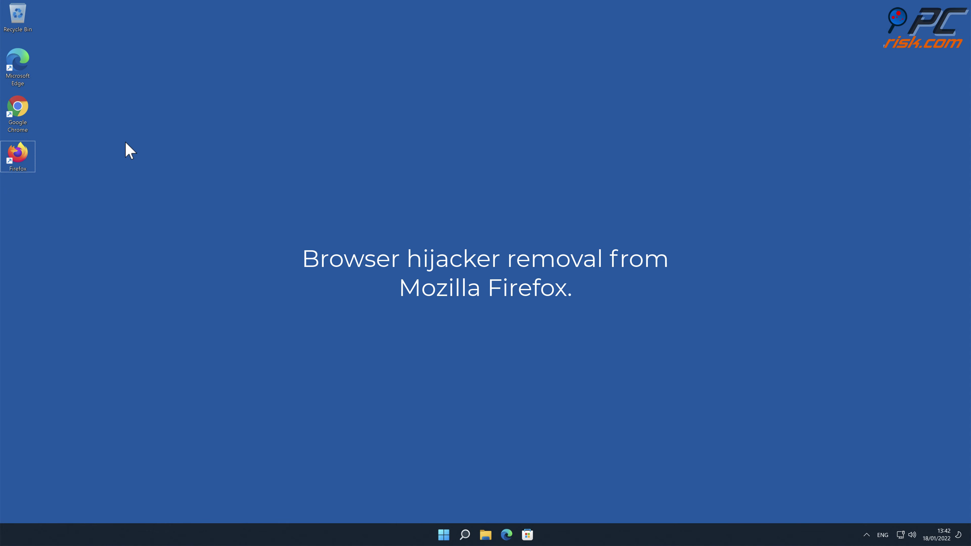
Step: Launch Firefox and remove the Safe Browsing extension from Add-ons and themes > Extensions
double_click(26, 156)
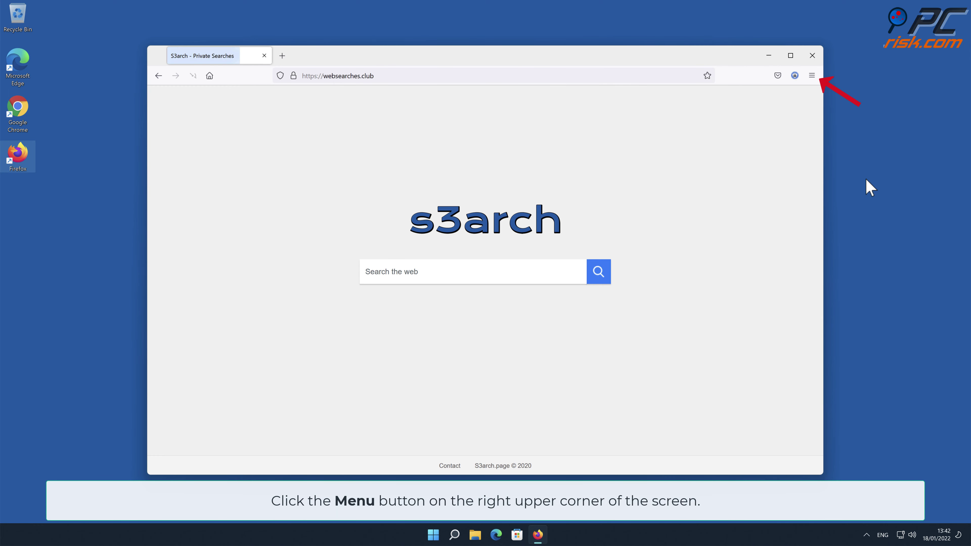
left_click(812, 75)
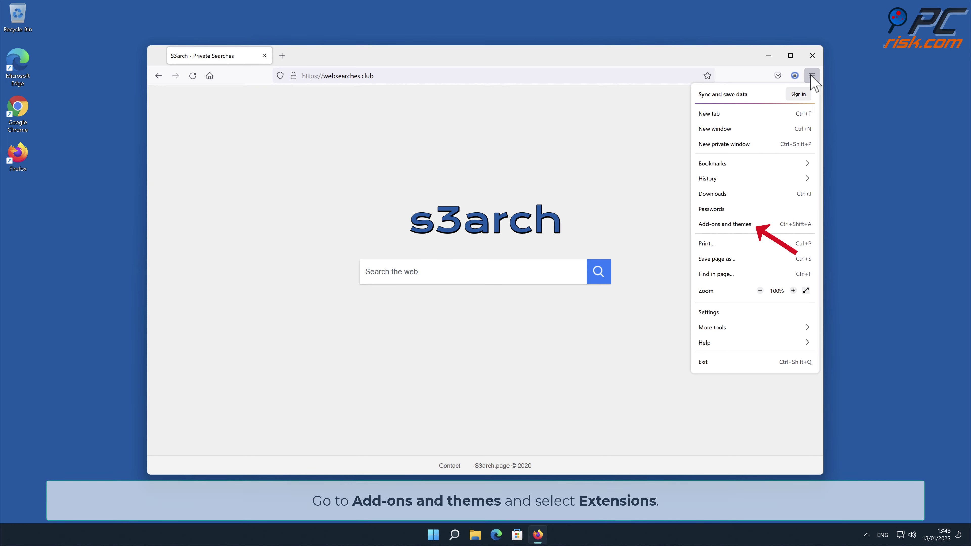
left_click(763, 225)
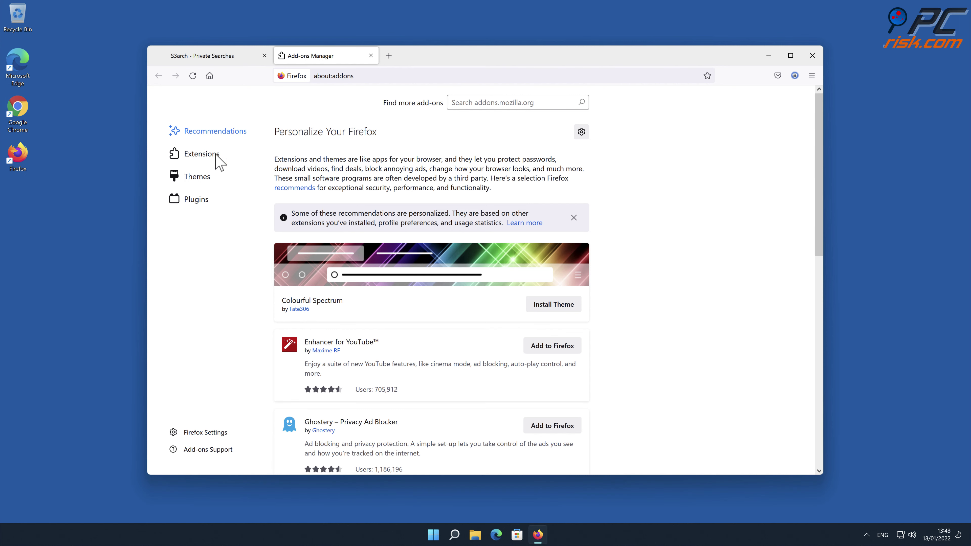
left_click(219, 162)
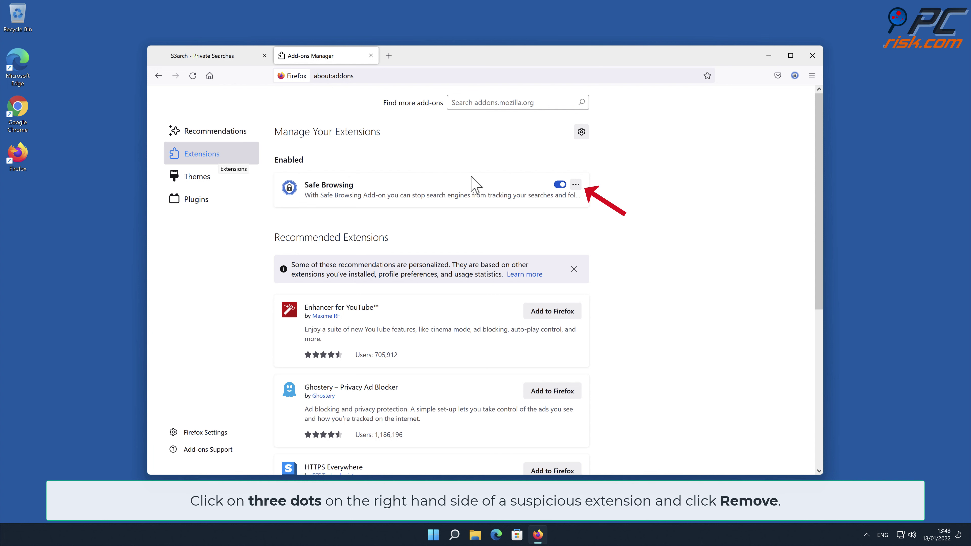
left_click(575, 185)
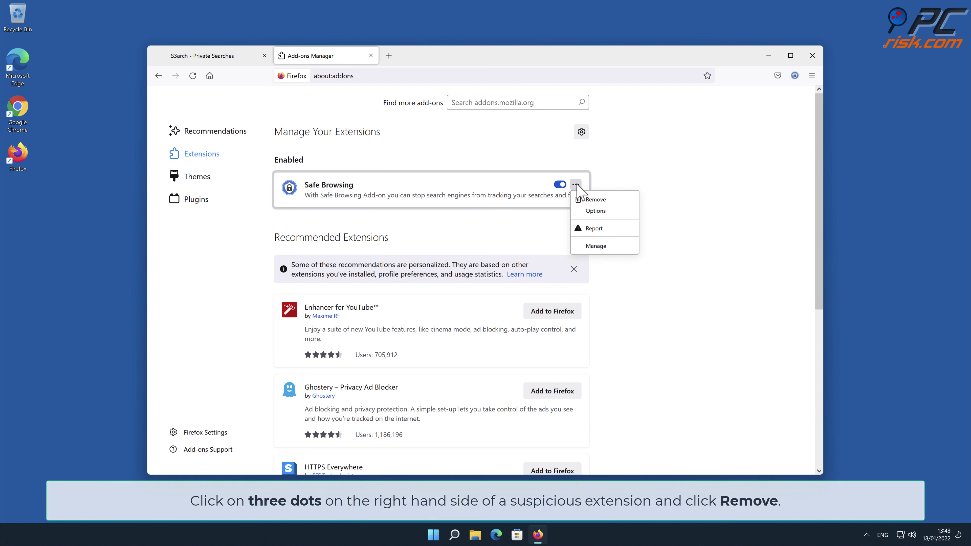
left_click(590, 198)
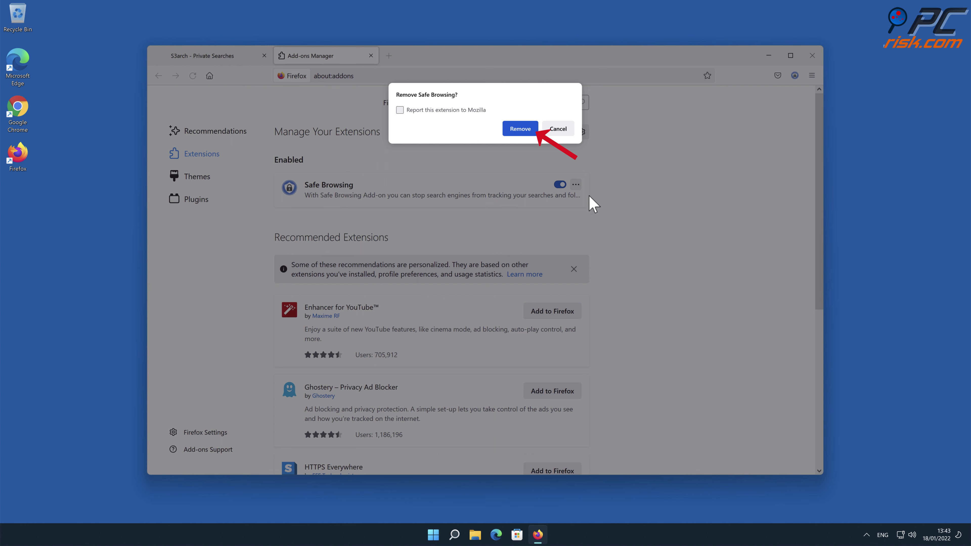
left_click(525, 132)
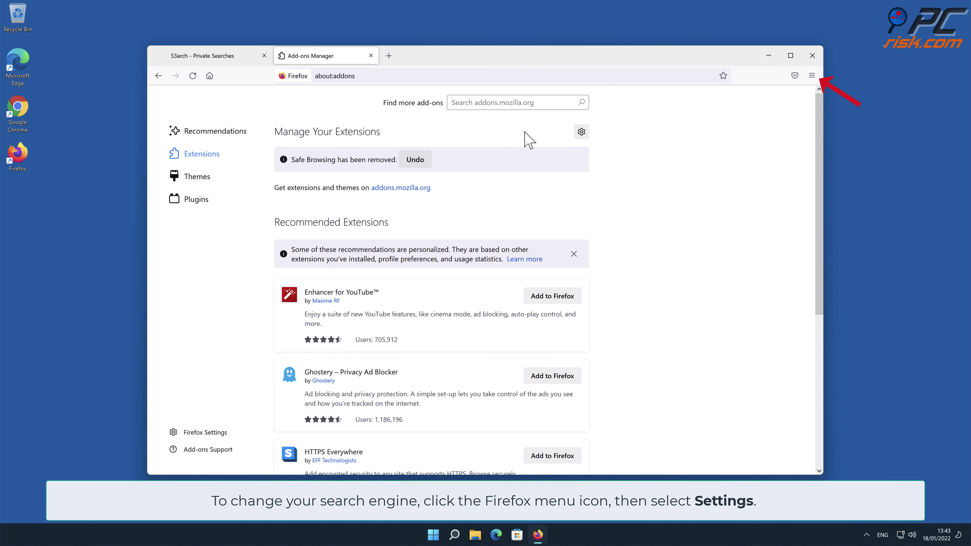
Step: In Firefox Settings > Search, switch the Default Search Engine from Amazon.com to Google
left_click(811, 77)
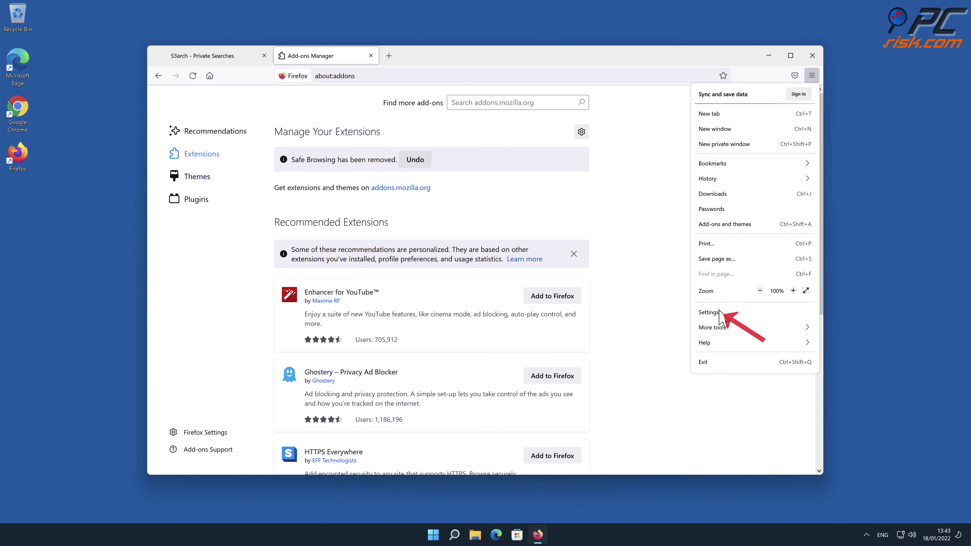
left_click(709, 312)
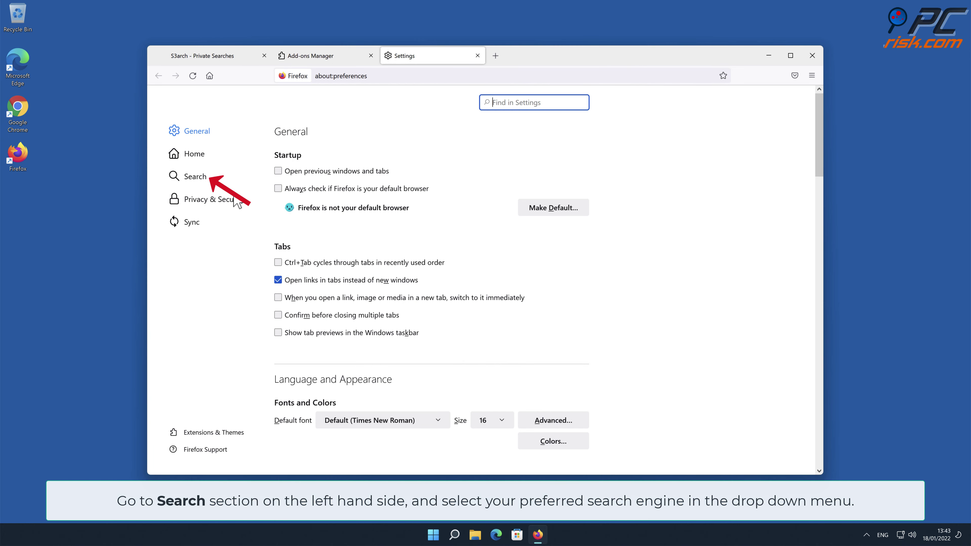
left_click(195, 180)
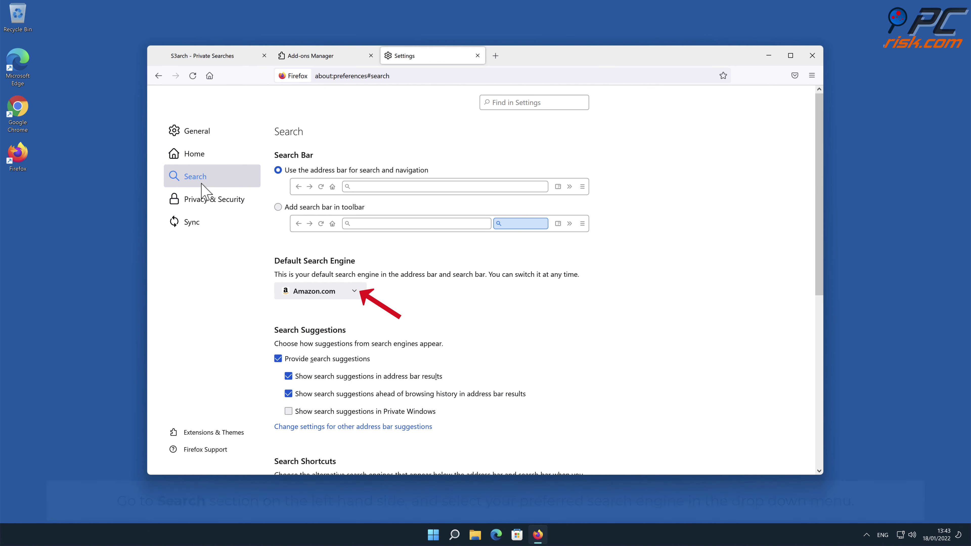
left_click(354, 291)
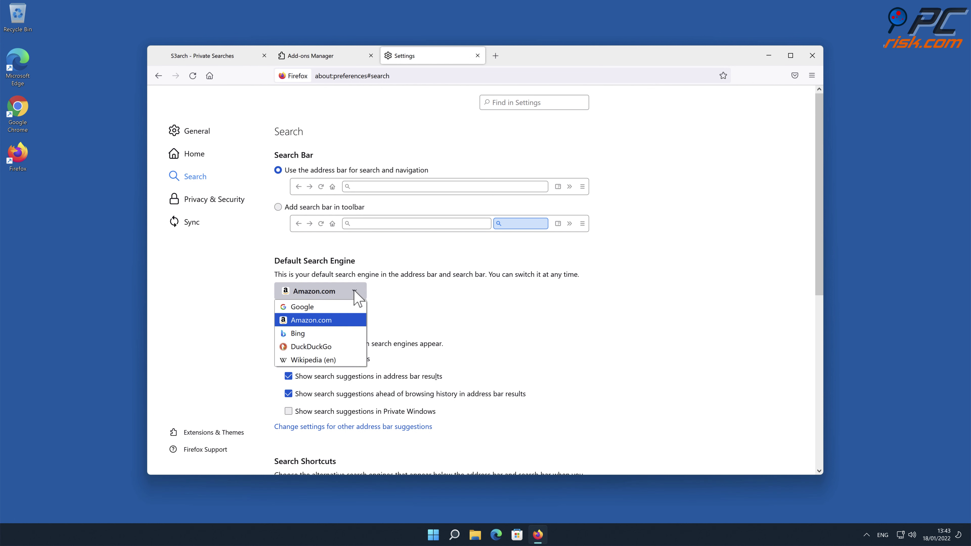
left_click(328, 308)
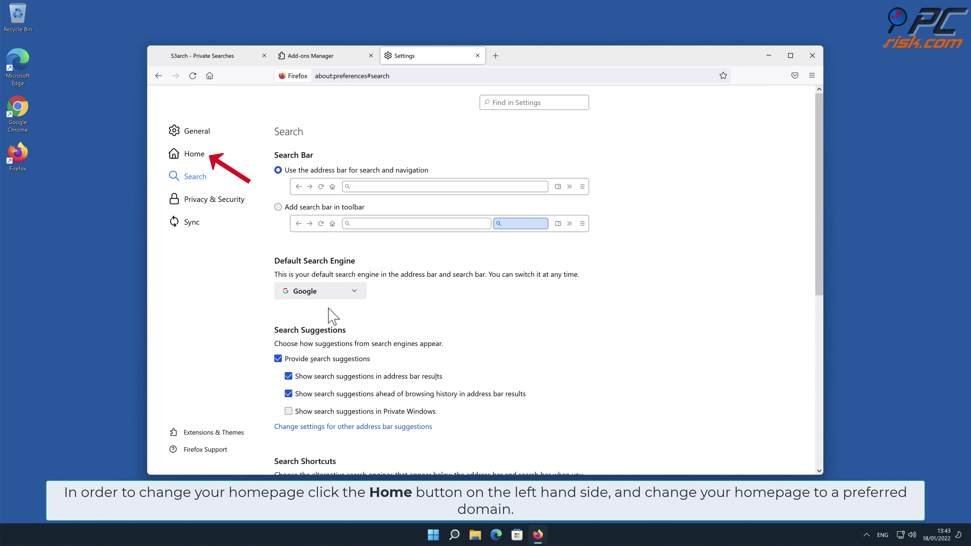
left_click(194, 155)
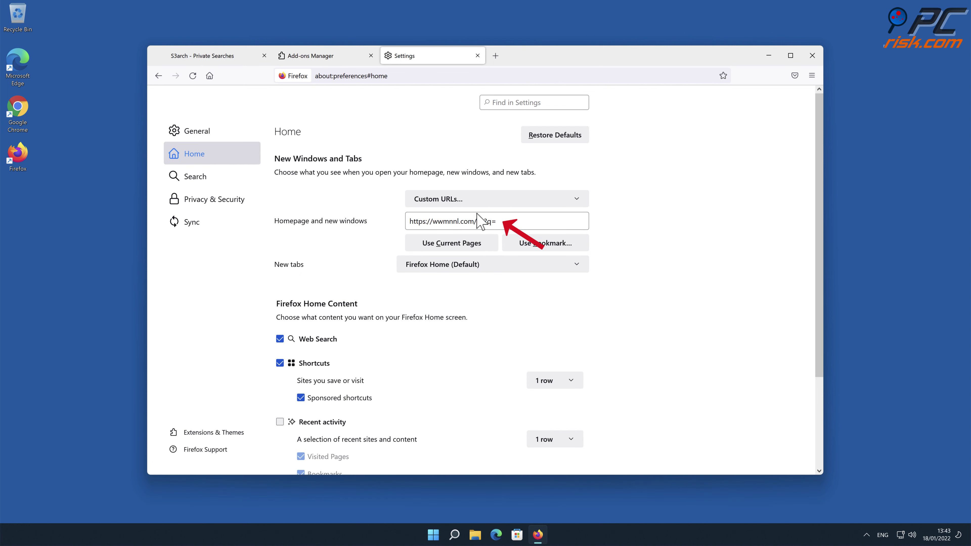
left_click(491, 216)
left_click_drag(493, 221, 407, 221)
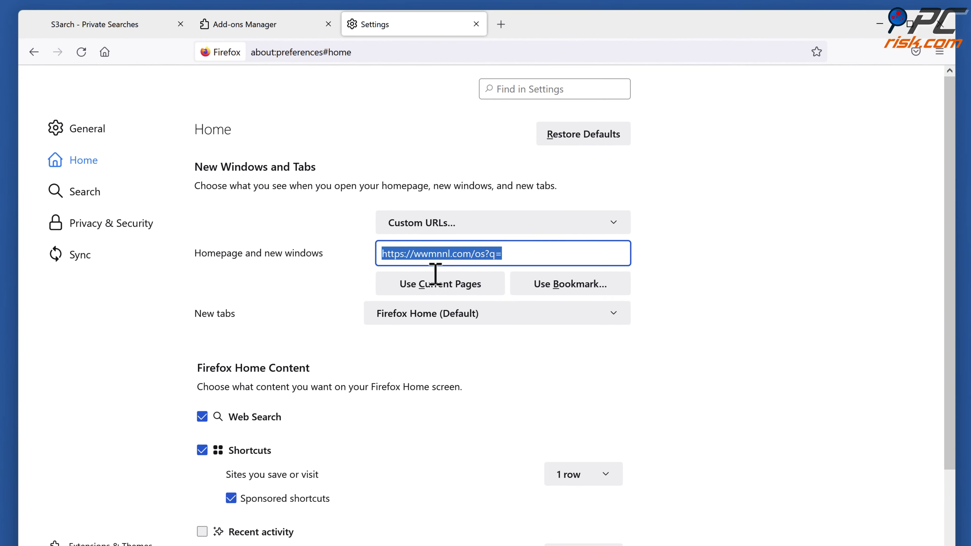
type("www.goo")
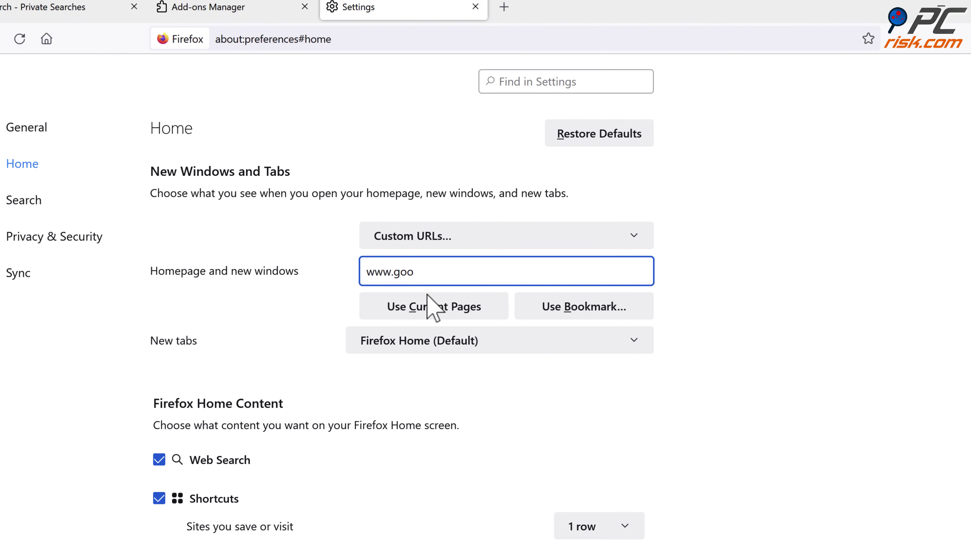
type("gle.com")
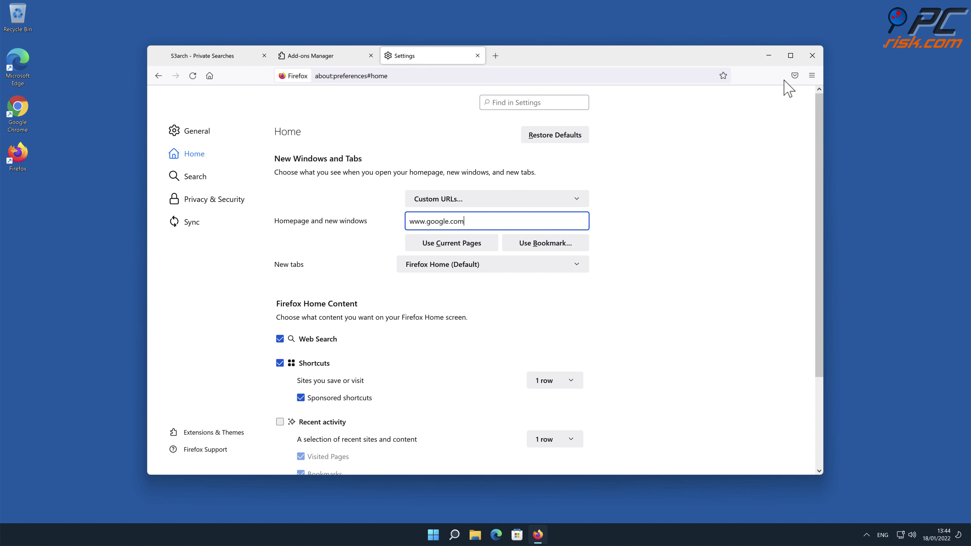
left_click(810, 58)
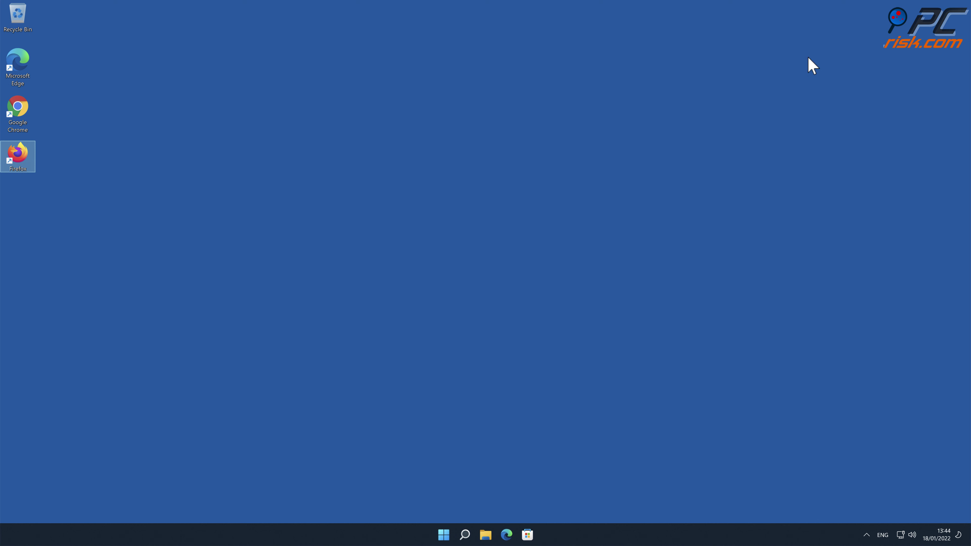